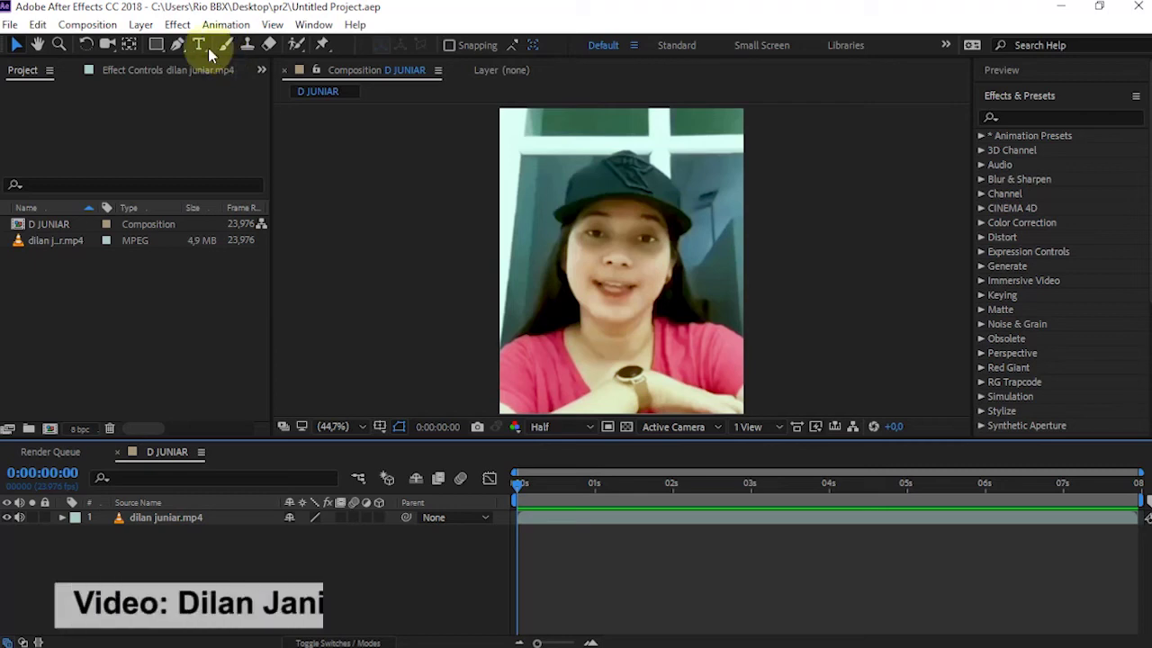
# Step: Start a Pen path beside her hair, then delete the new shape layer
pyautogui.click(180, 47)
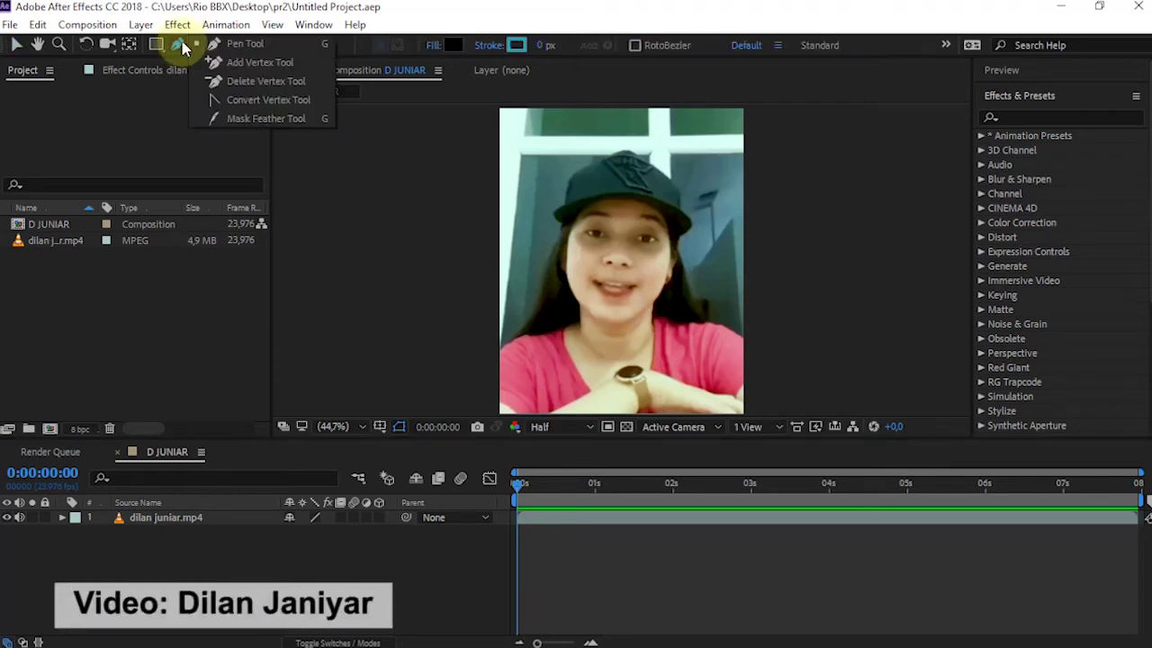
pyautogui.click(239, 43)
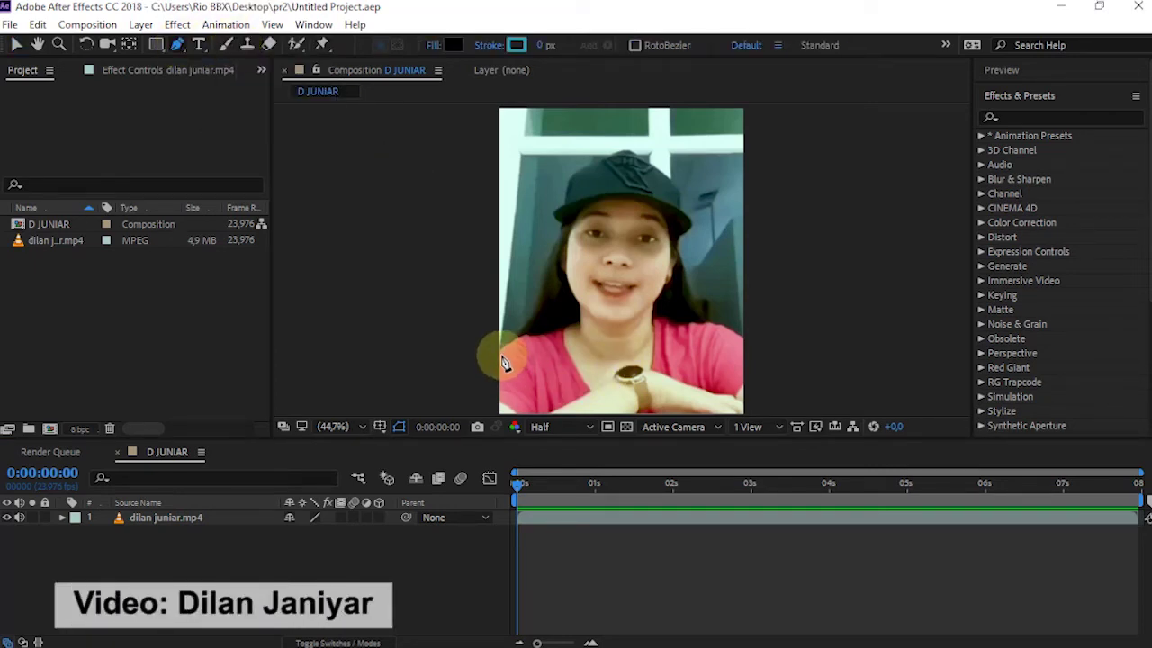
pyautogui.click(497, 354)
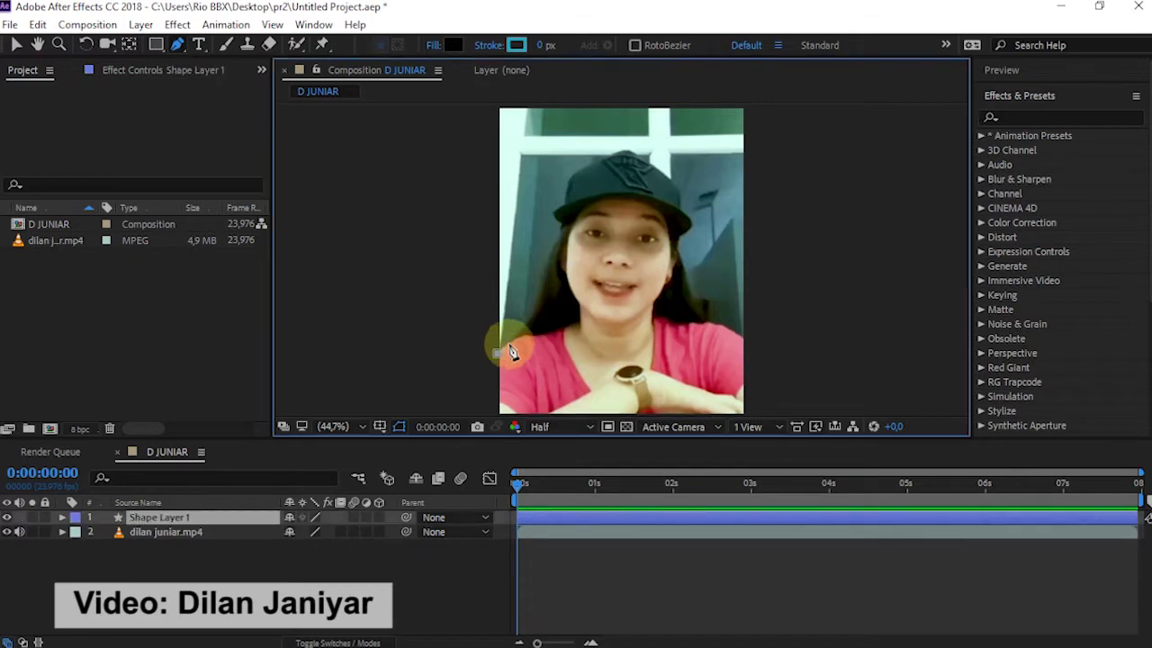
pyautogui.moveTo(520, 349); pyautogui.dragTo(543, 297)
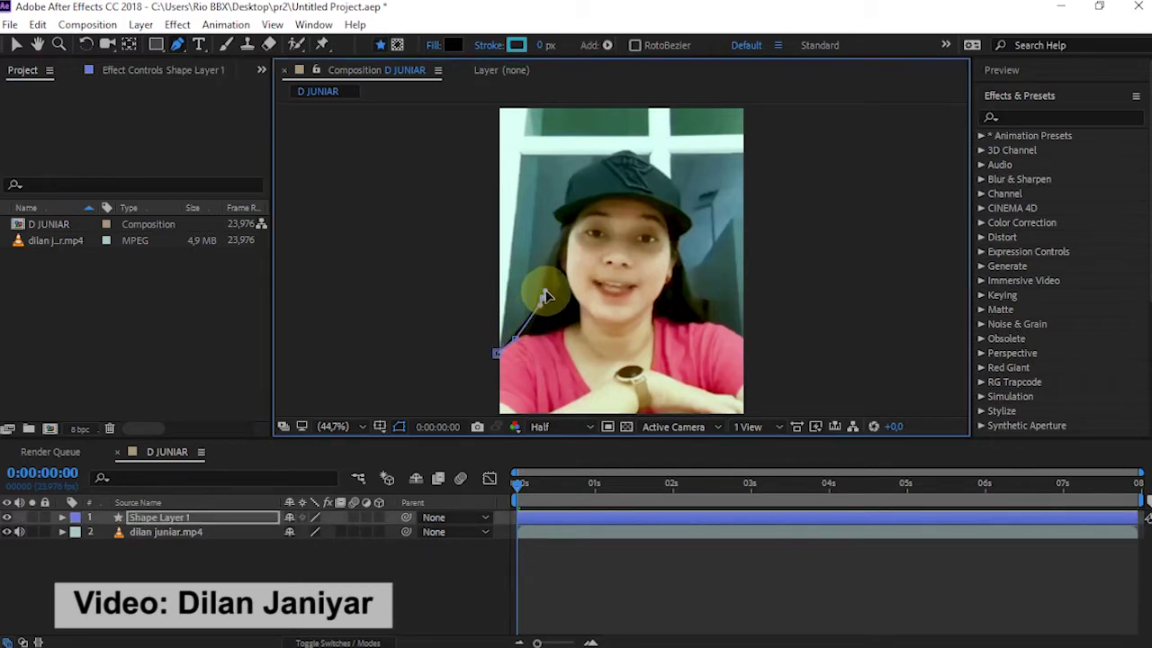
pyautogui.moveTo(546, 297); pyautogui.dragTo(544, 295)
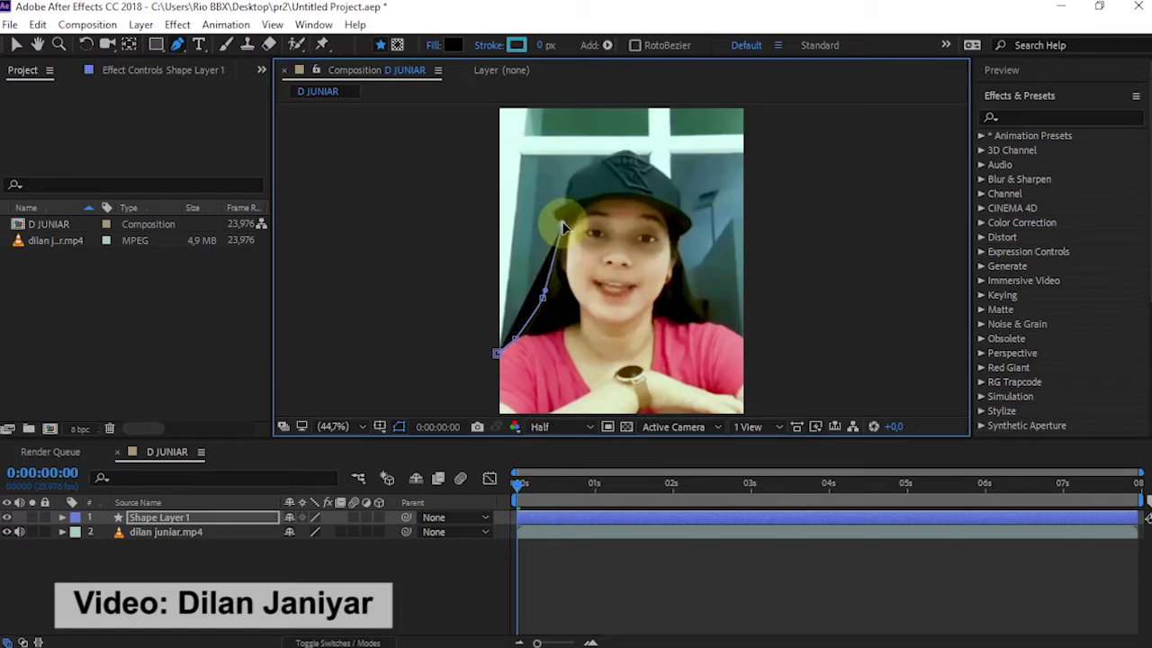
pyautogui.press('Delete')
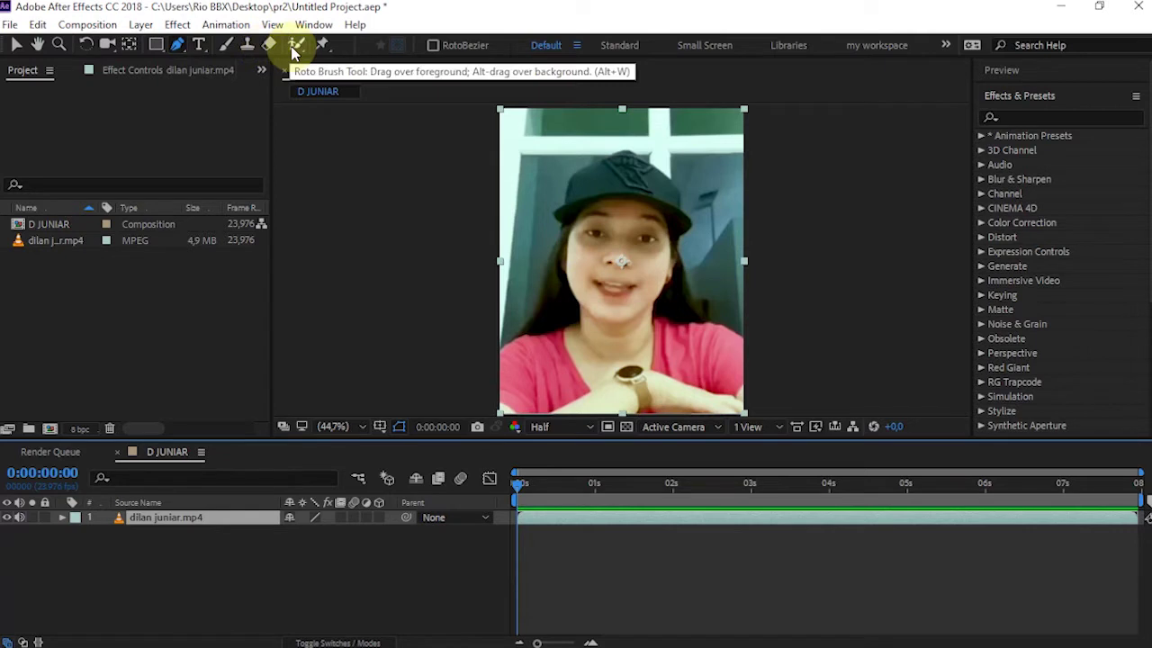
pyautogui.click(293, 52)
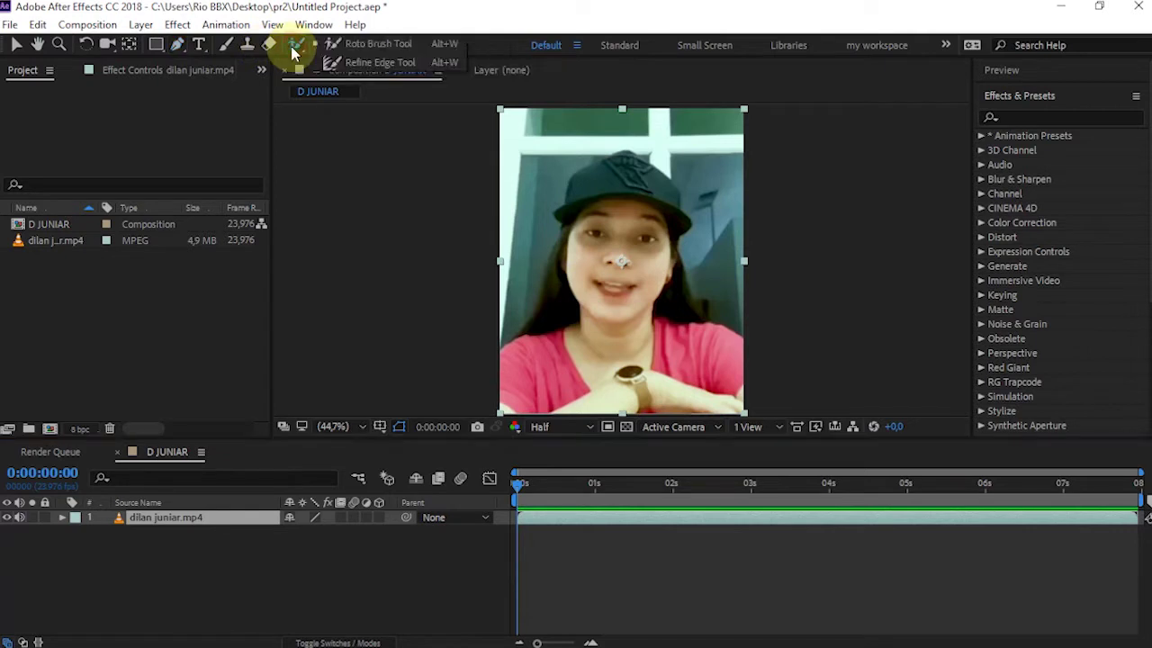
pyautogui.click(293, 52)
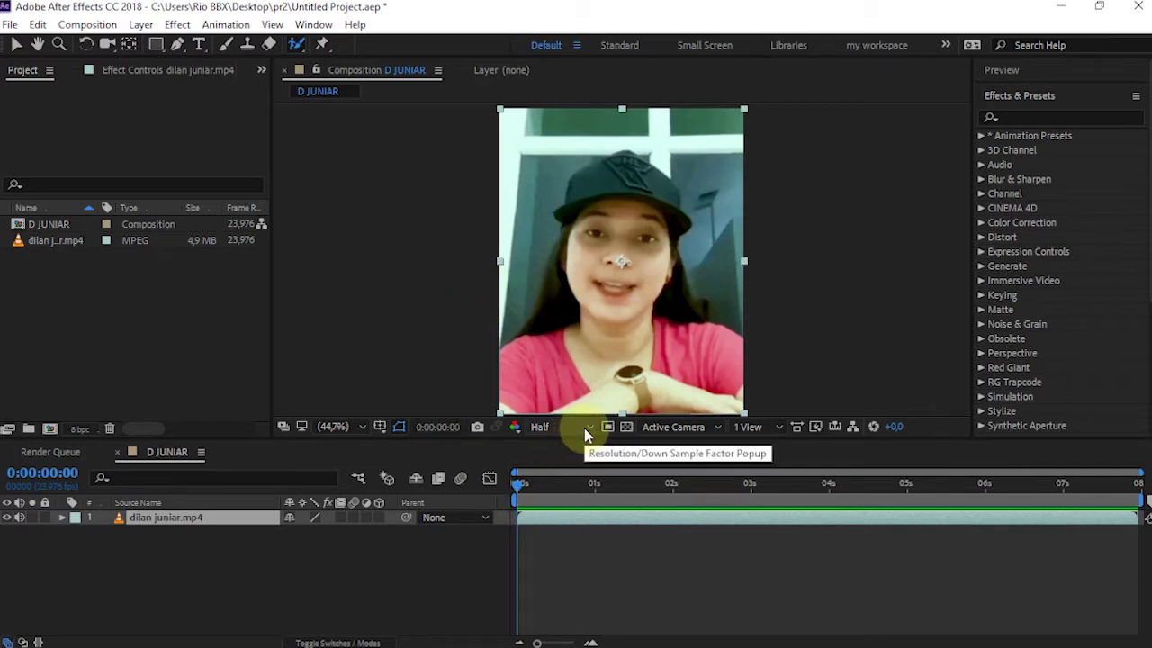
pyautogui.doubleClick(132, 518)
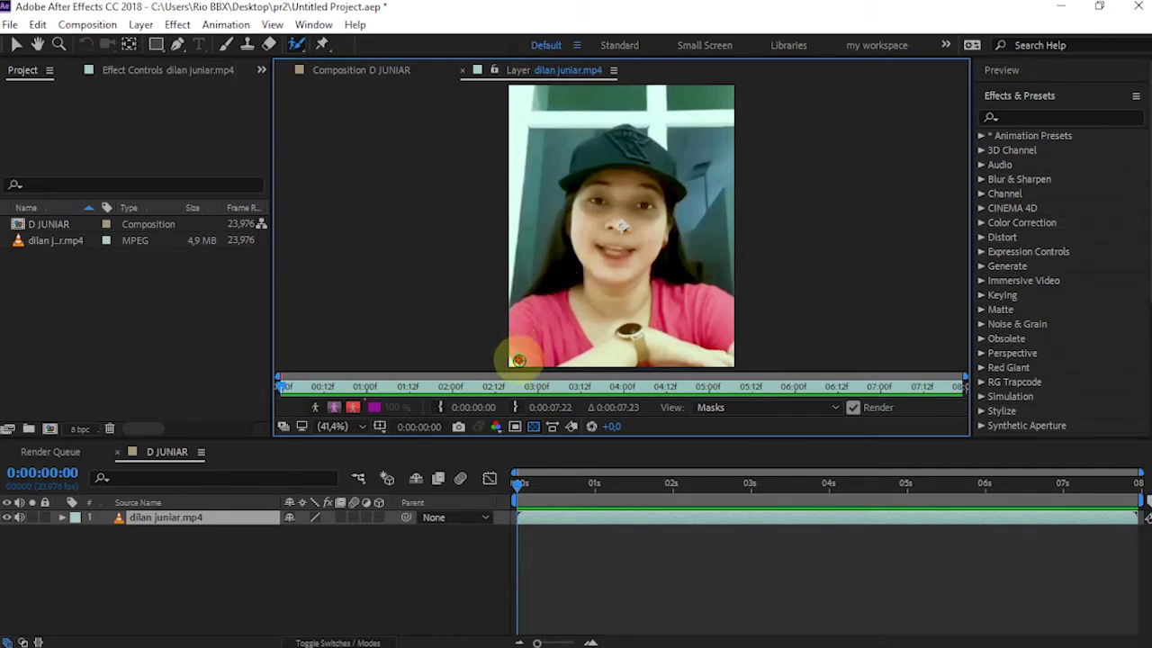
# Step: Paint a foreground Roto Brush stroke over the woman, across her shirt
pyautogui.click(519, 360)
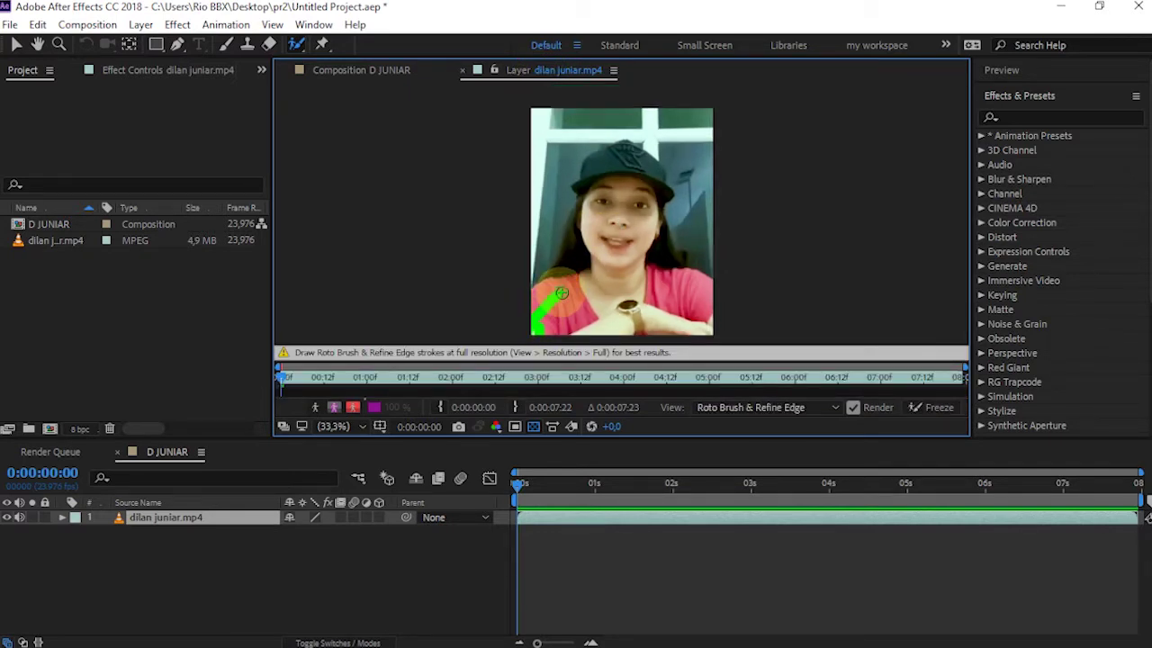
pyautogui.moveTo(562, 292)
pyautogui.mouseDown()
pyautogui.moveTo(690, 280)
pyautogui.moveTo(659, 241)
pyautogui.moveTo(644, 169)
pyautogui.moveTo(575, 244)
pyautogui.moveTo(533, 320)
pyautogui.moveTo(594, 340)
pyautogui.mouseUp()
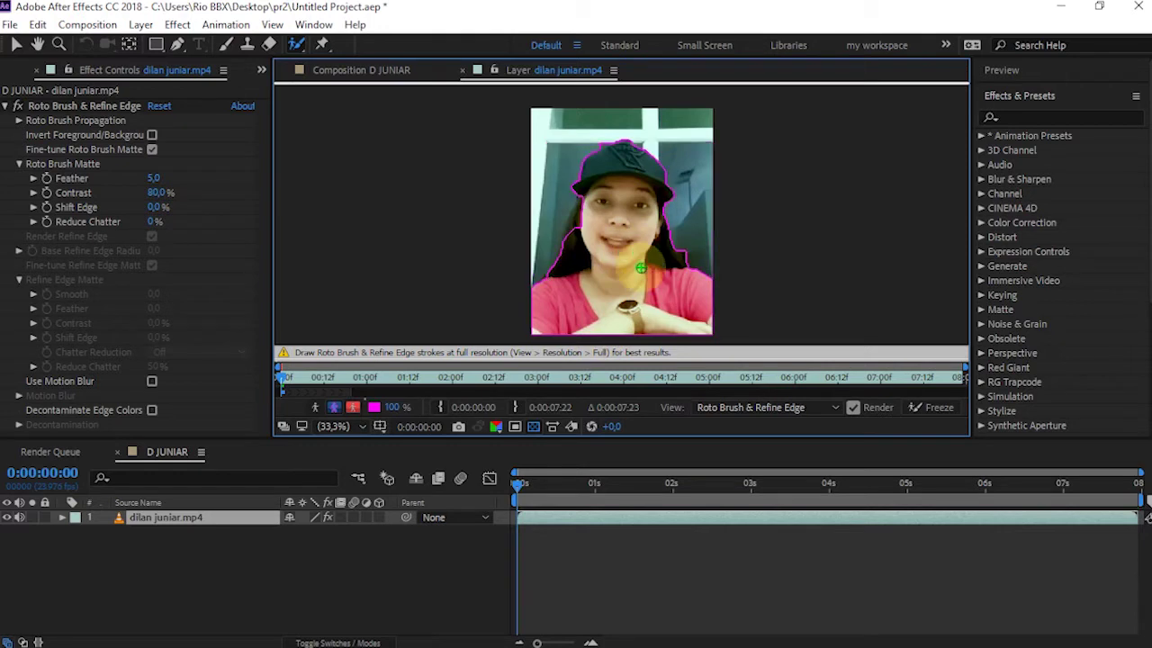
# Step: At 100% zoom, add her left hair edge and left shoulder to the matte
pyautogui.press('/')
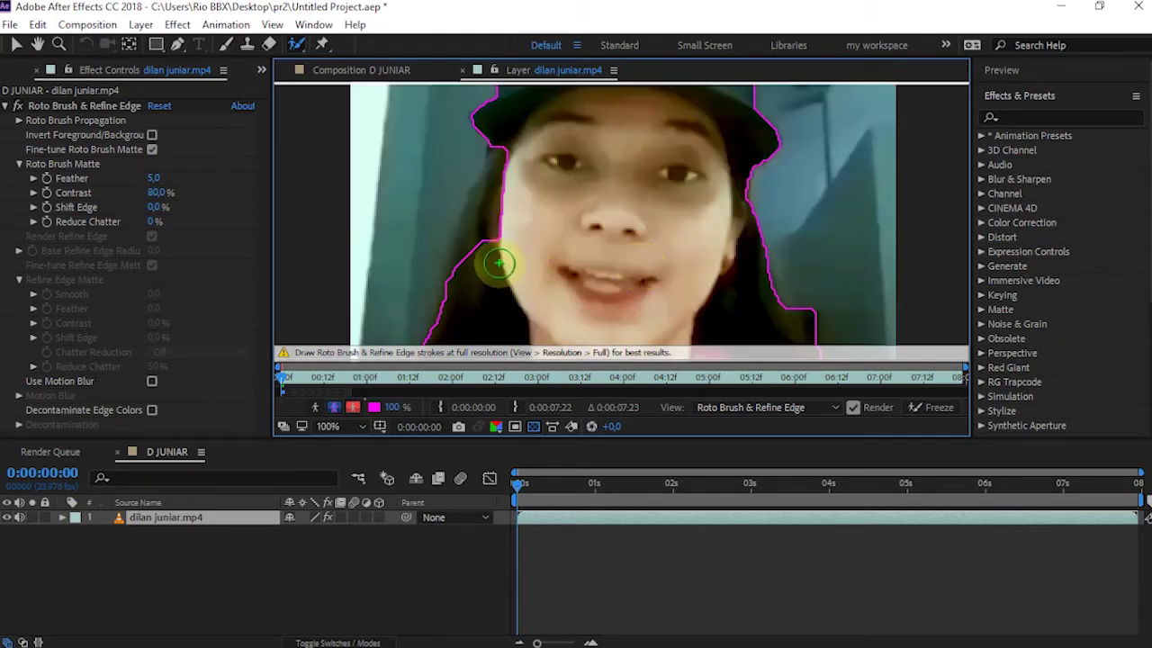
pyautogui.moveTo(485, 254); pyautogui.dragTo(498, 171)
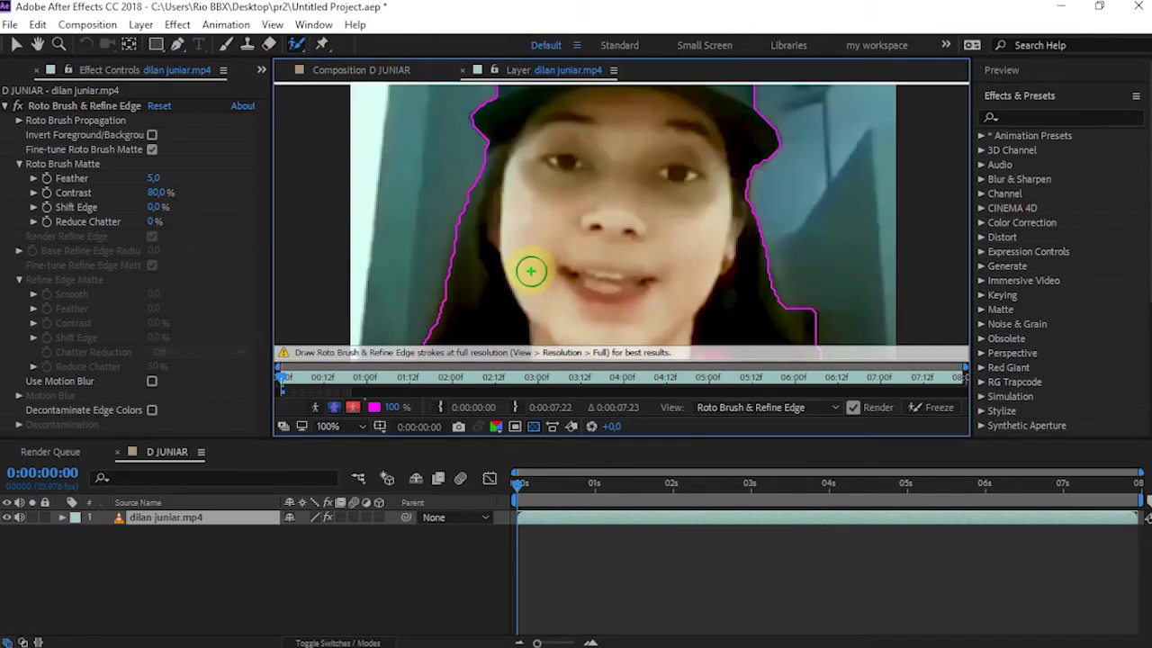
pyautogui.moveTo(531, 271); pyautogui.dragTo(598, 73)
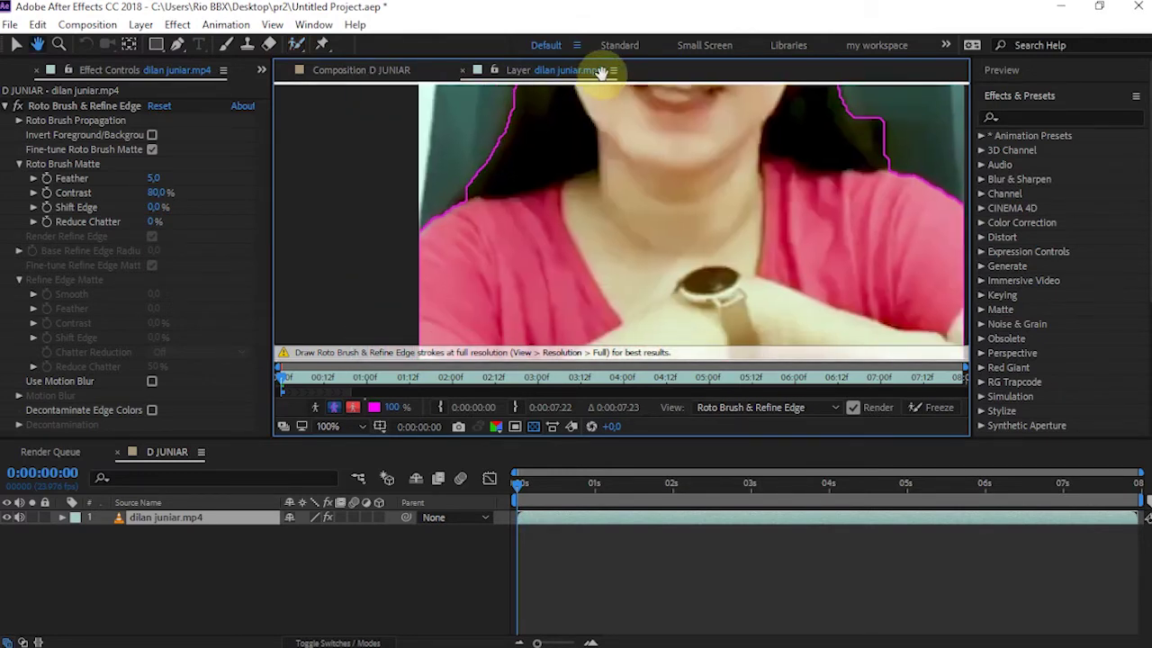
pyautogui.moveTo(471, 212); pyautogui.dragTo(492, 227)
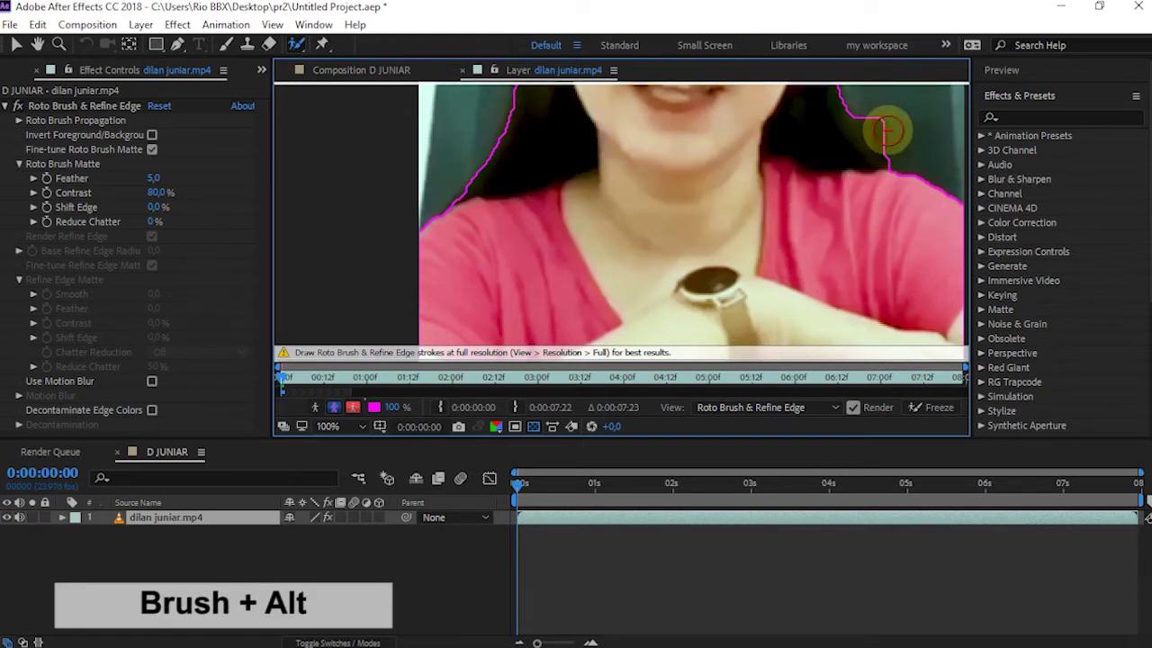
# Step: Subtract background near her right shoulder, re-add the shoulder edge, and zoom out to 25%
pyautogui.keyDown('alt'); pyautogui.moveTo(872, 104); pyautogui.dragTo(905, 155); pyautogui.keyUp('alt')
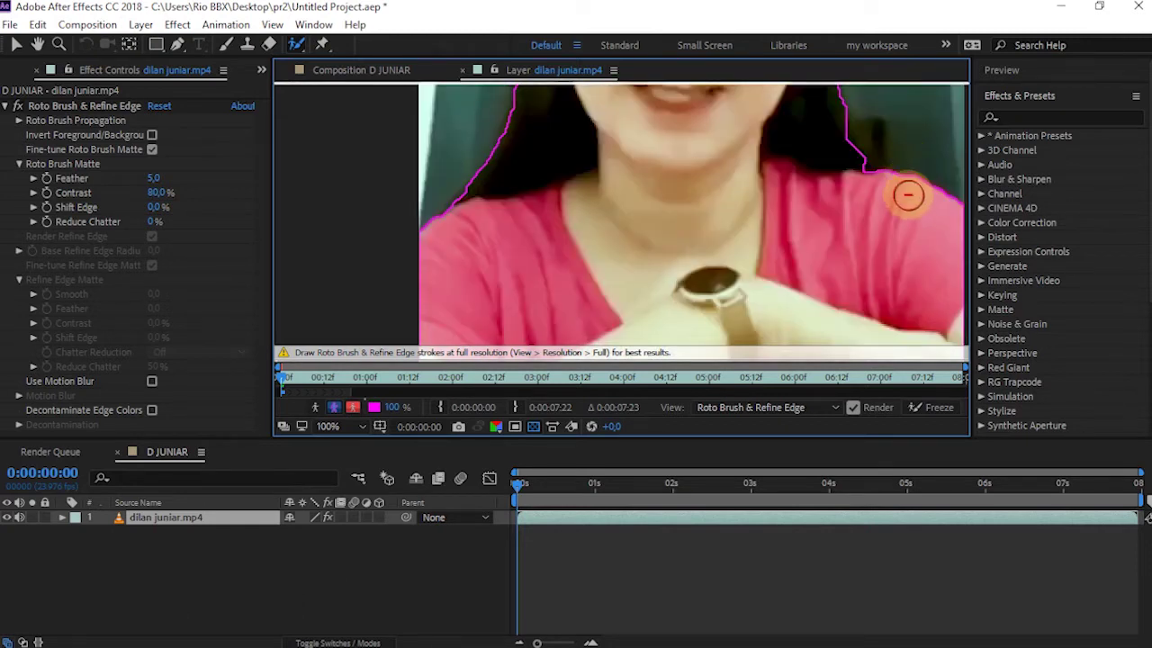
pyautogui.moveTo(860, 182); pyautogui.dragTo(868, 188)
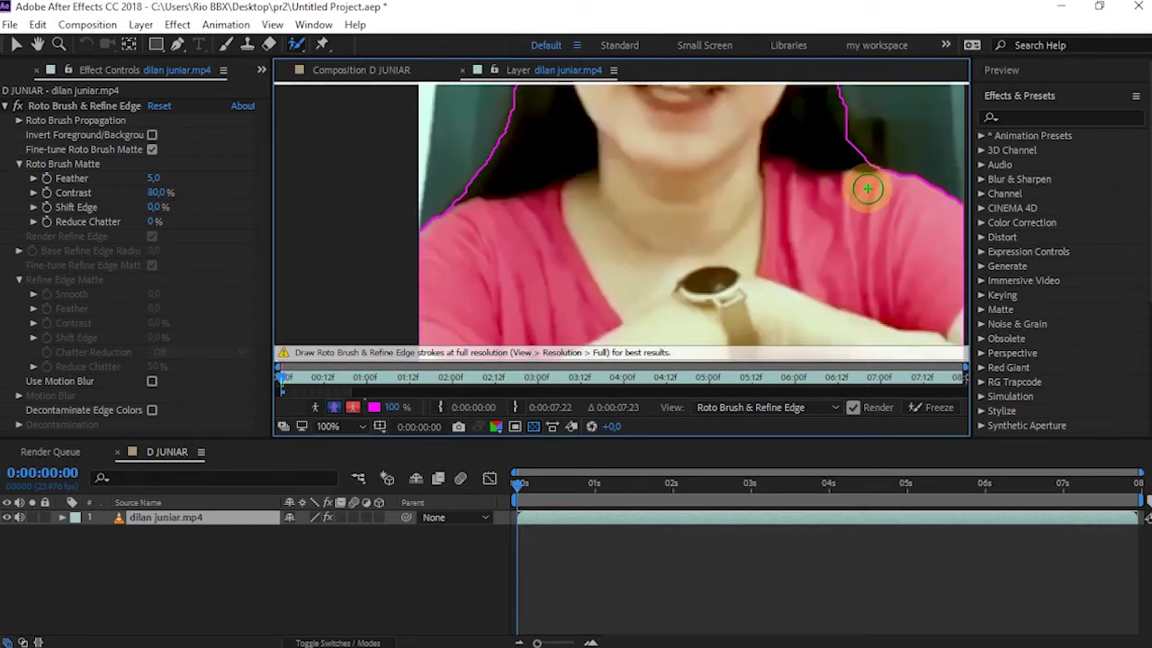
pyautogui.moveTo(840, 147); pyautogui.dragTo(862, 194)
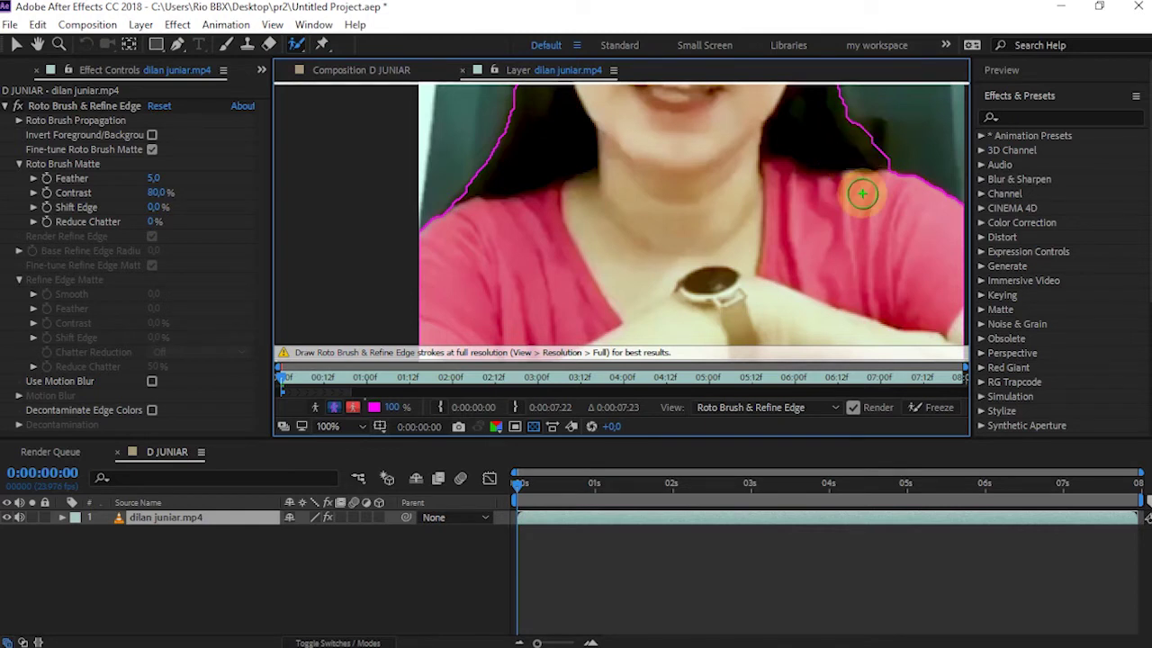
pyautogui.press(',')
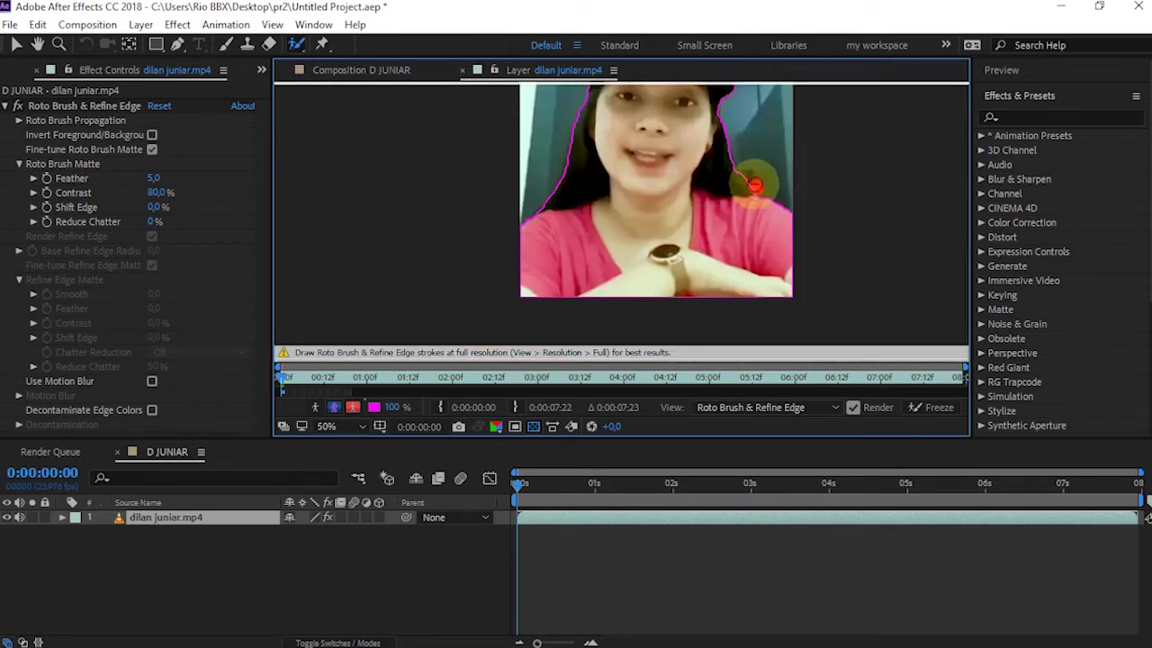
pyautogui.press(',')
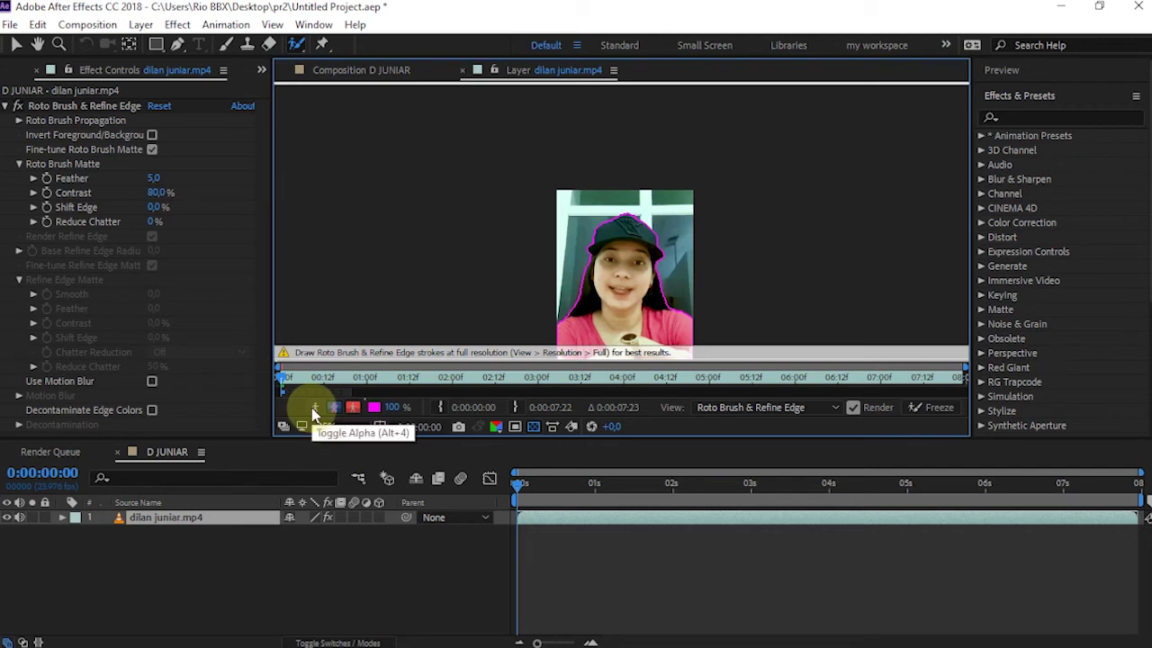
# Step: Preview the matte as alpha, then change the boundary outline colour to red (FF0000)
pyautogui.click(314, 408)
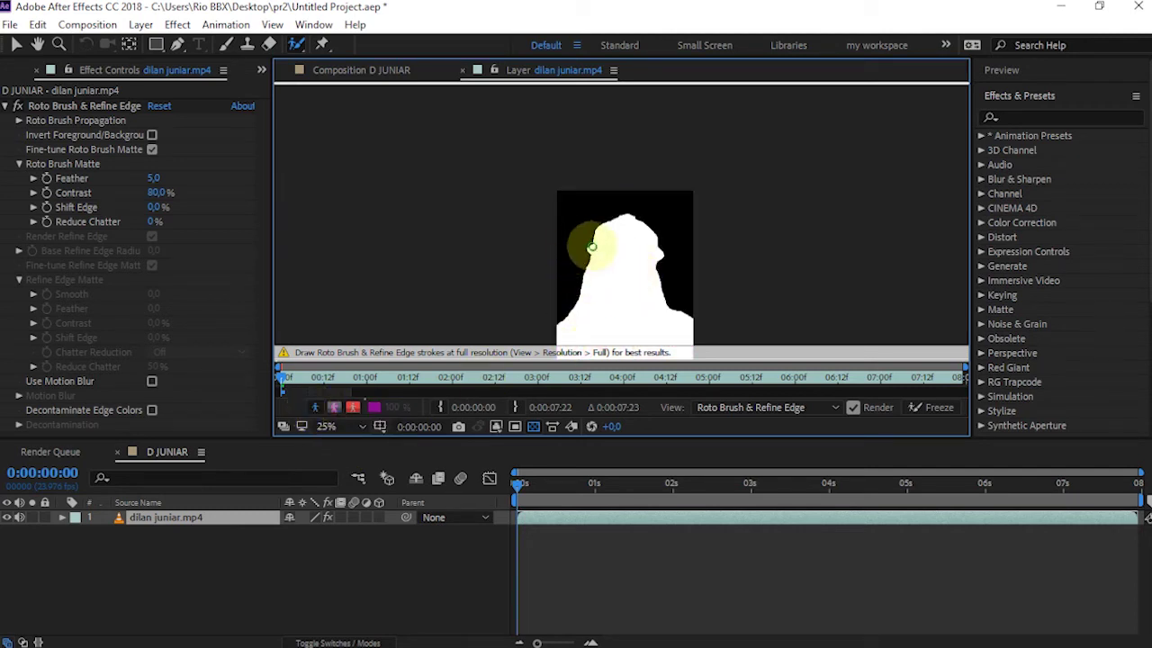
pyautogui.click(333, 410)
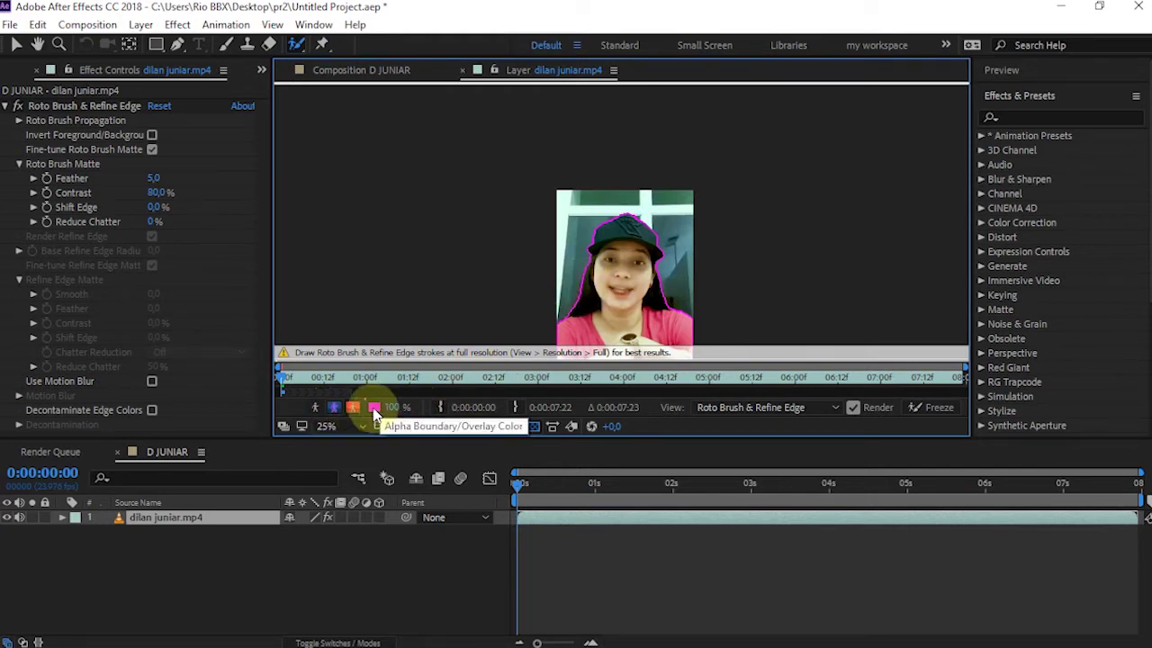
pyautogui.click(375, 410)
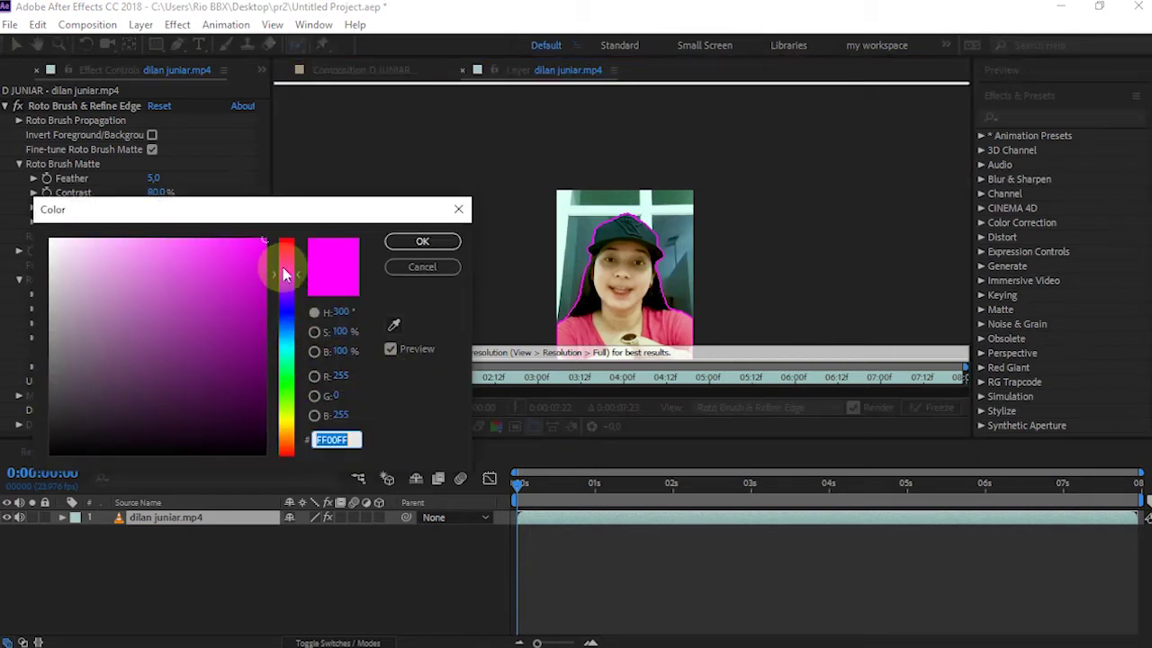
pyautogui.moveTo(283, 274); pyautogui.dragTo(287, 232)
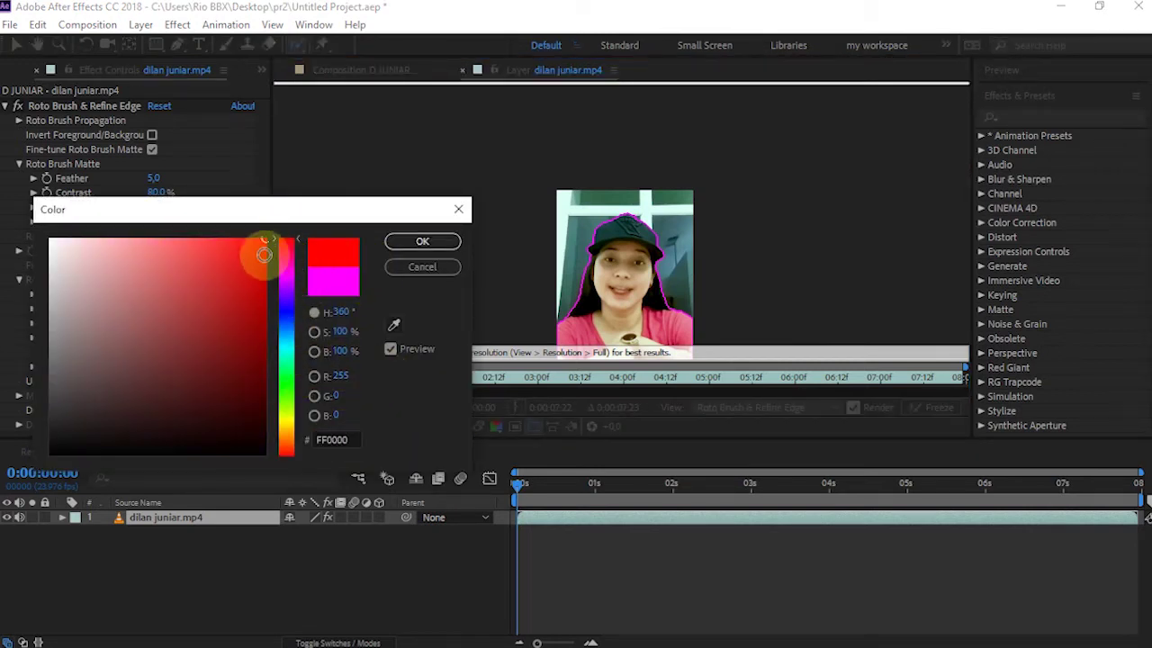
pyautogui.click(406, 240)
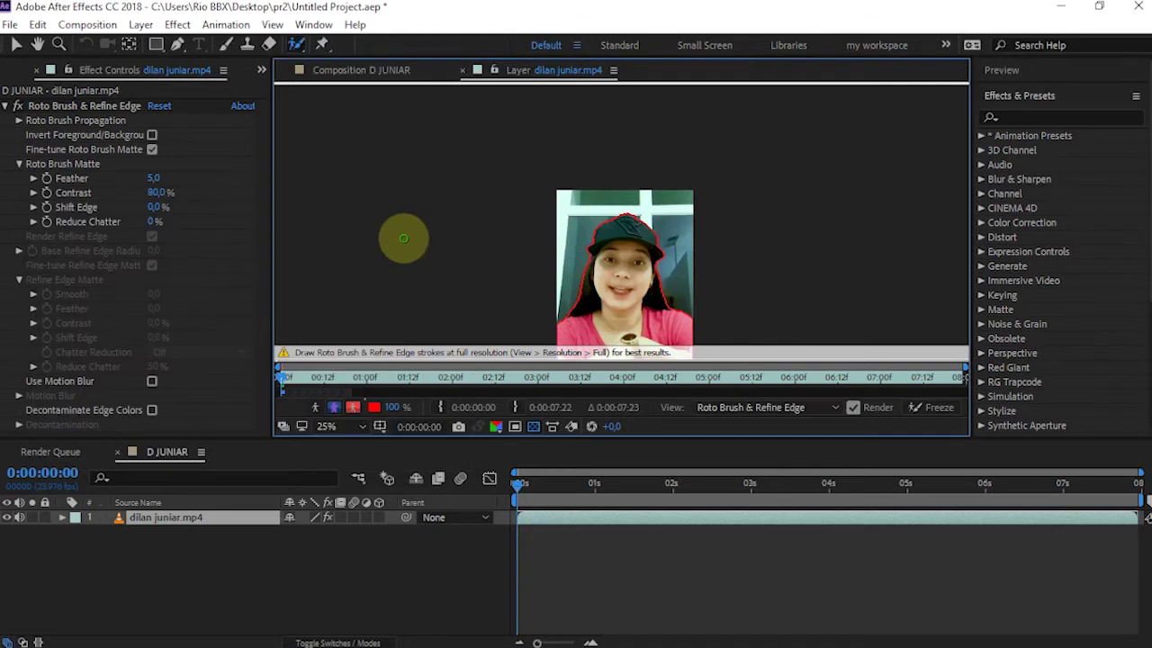
pyautogui.click(352, 412)
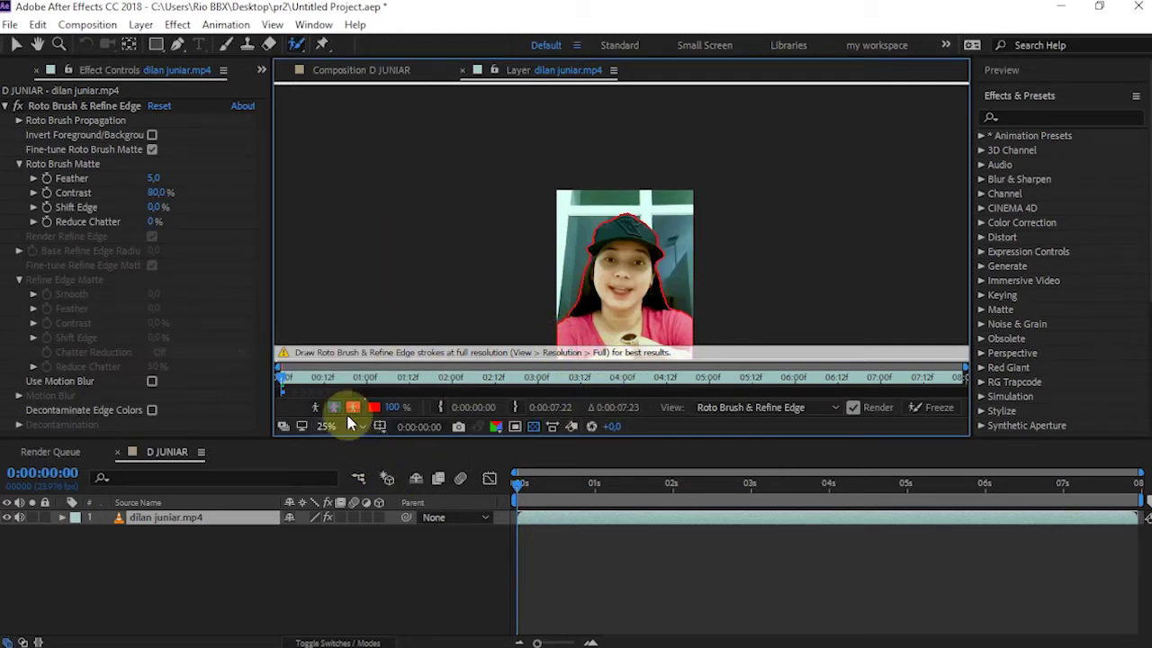
pyautogui.click(363, 409)
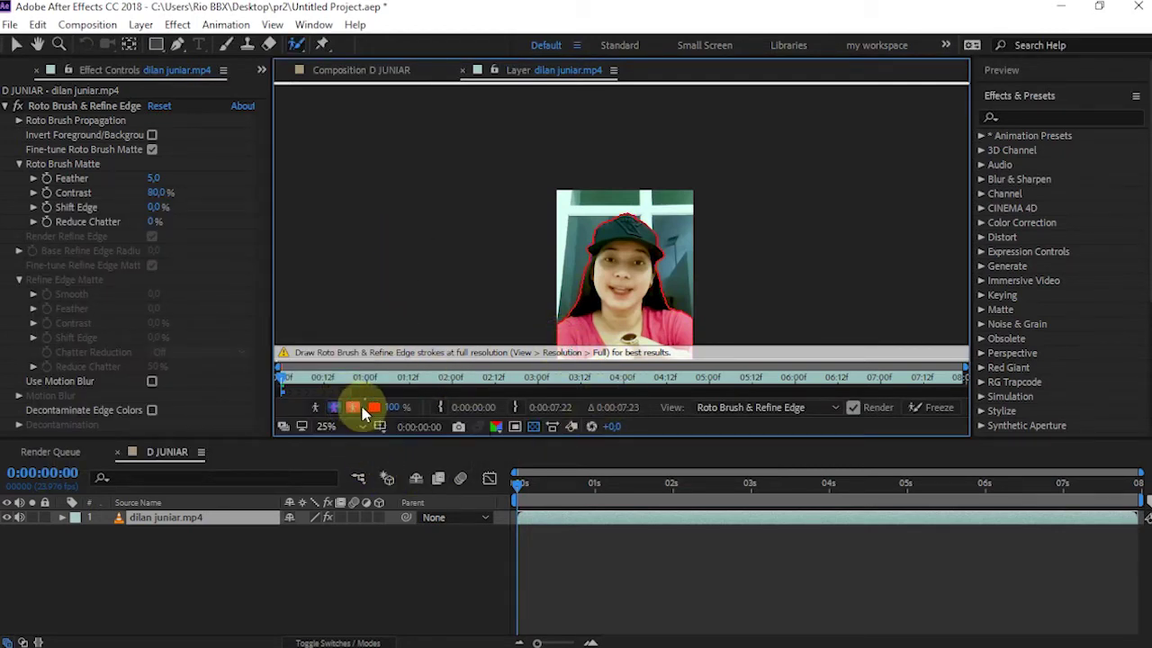
# Step: Switch to the 50% red Alpha Overlay and add her face down to her chest
pyautogui.click(356, 408)
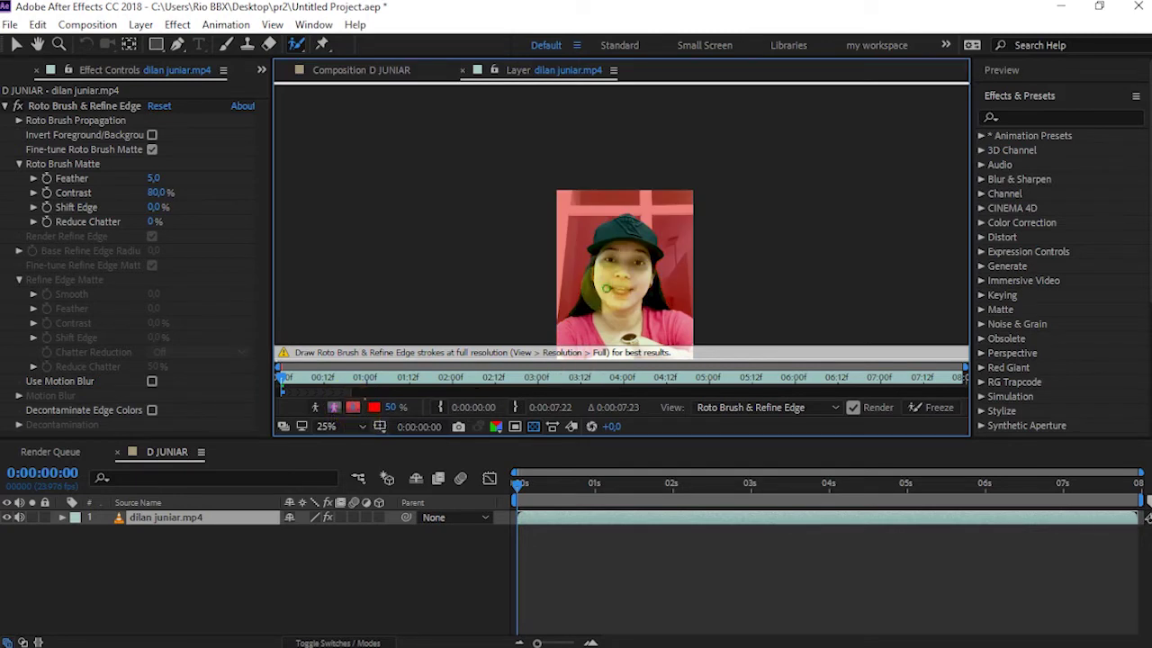
pyautogui.moveTo(610, 298)
pyautogui.mouseDown()
pyautogui.moveTo(588, 327)
pyautogui.moveTo(601, 346)
pyautogui.mouseUp()
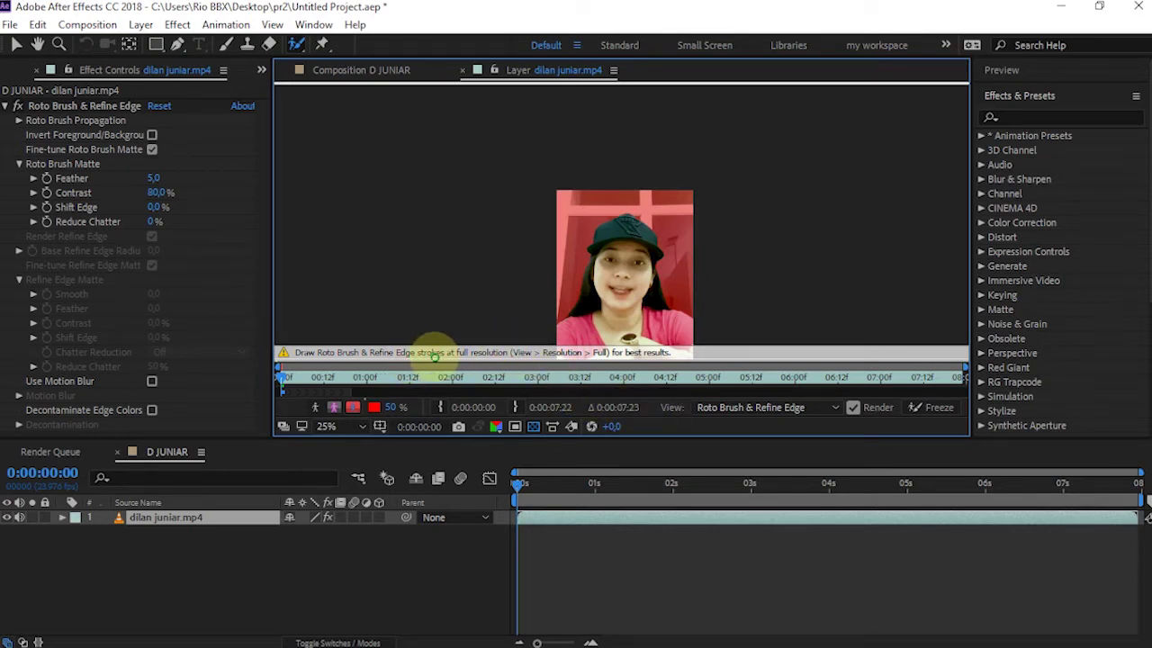
# Step: Change the D JUNIAR preview resolution from Half to Full, then return to the layer view
pyautogui.click(353, 71)
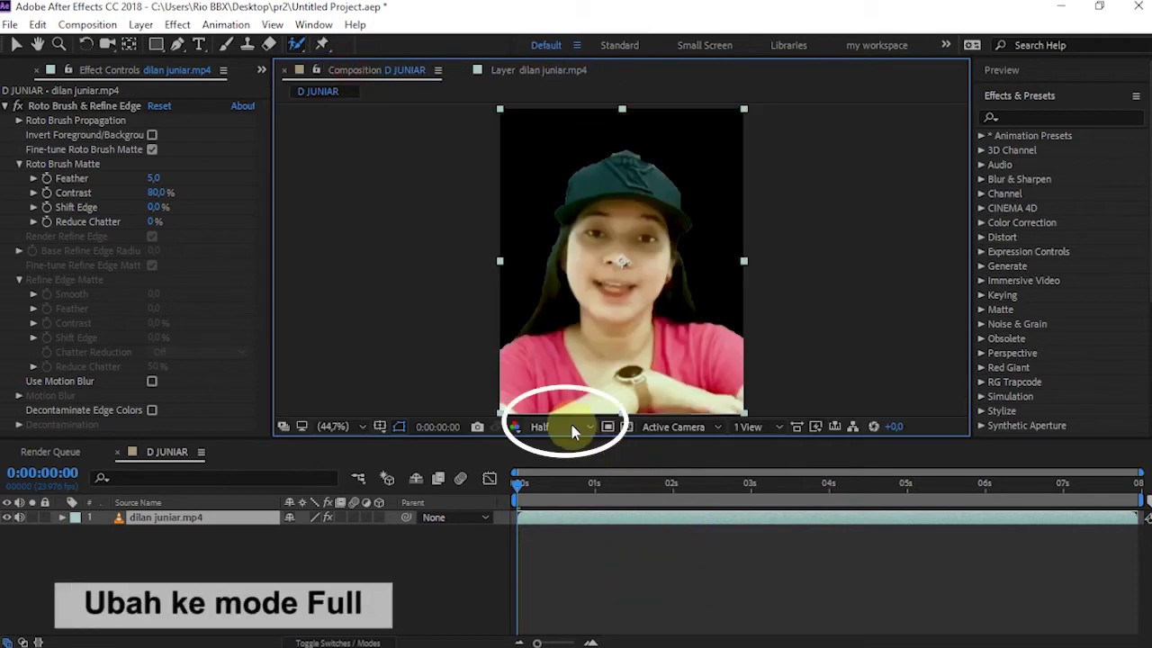
pyautogui.click(571, 427)
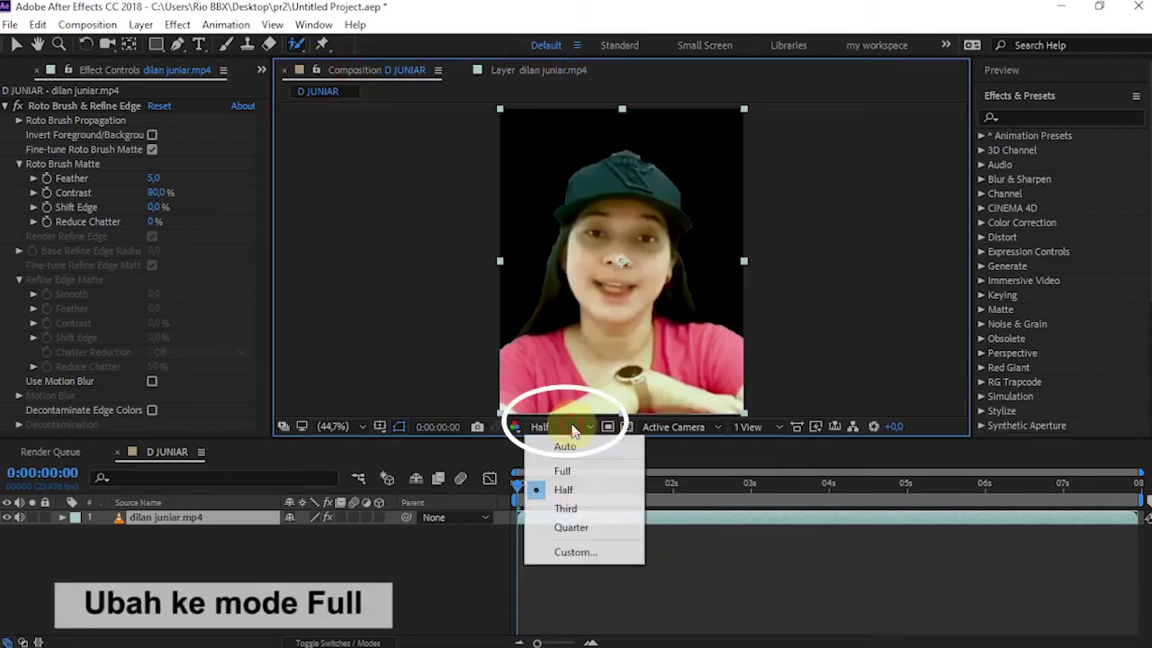
pyautogui.click(573, 472)
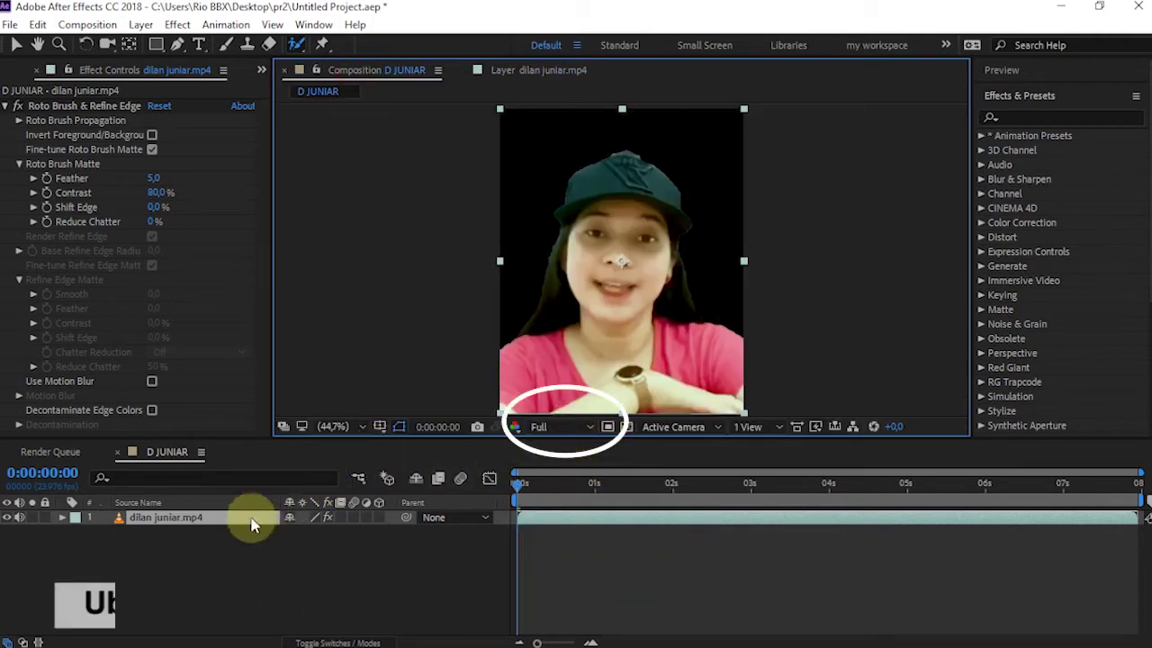
pyautogui.click(551, 70)
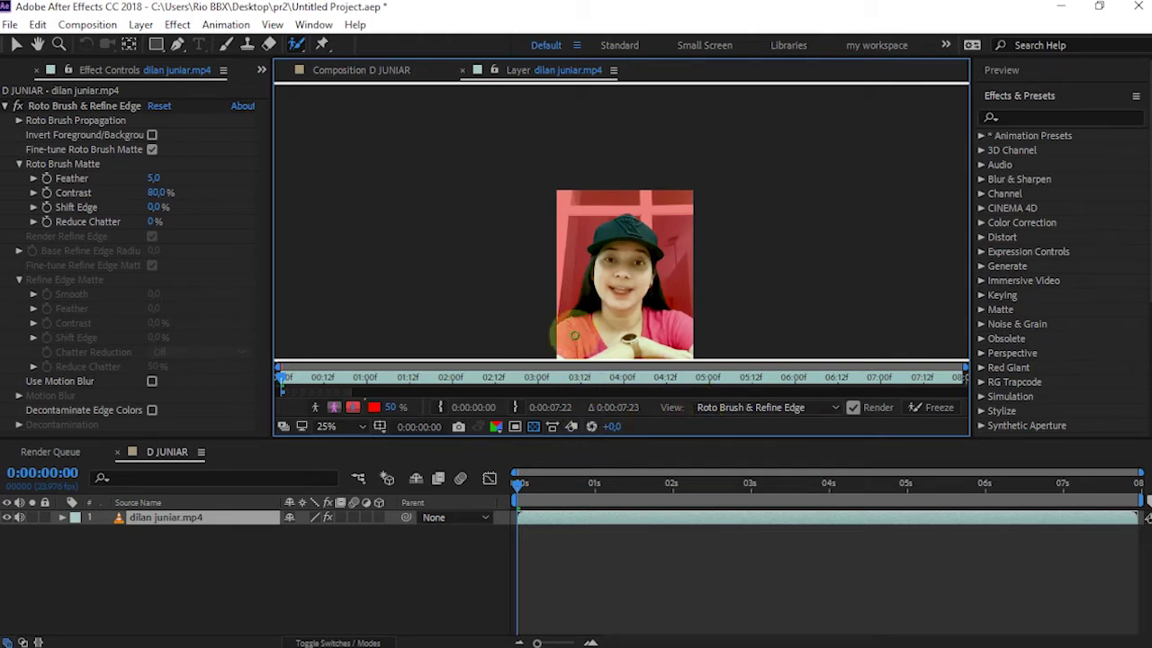
# Step: With Alpha Boundary showing, step forward frame by frame to propagate the matte, then back to frame 20
pyautogui.click(521, 489)
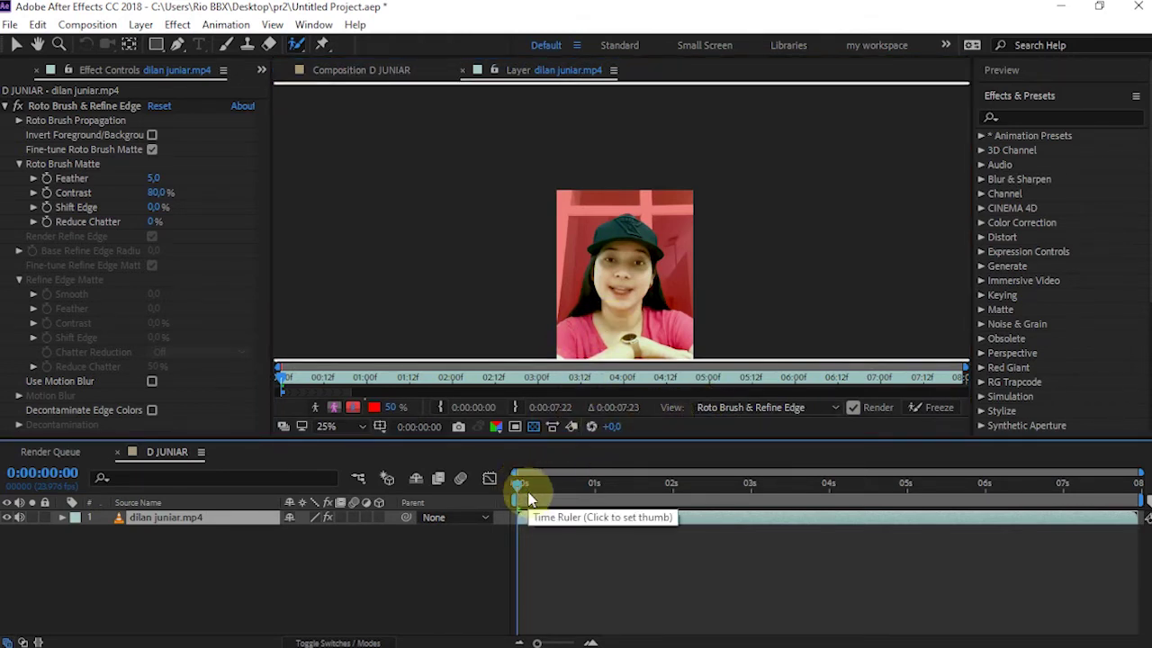
pyautogui.press('pagedown')
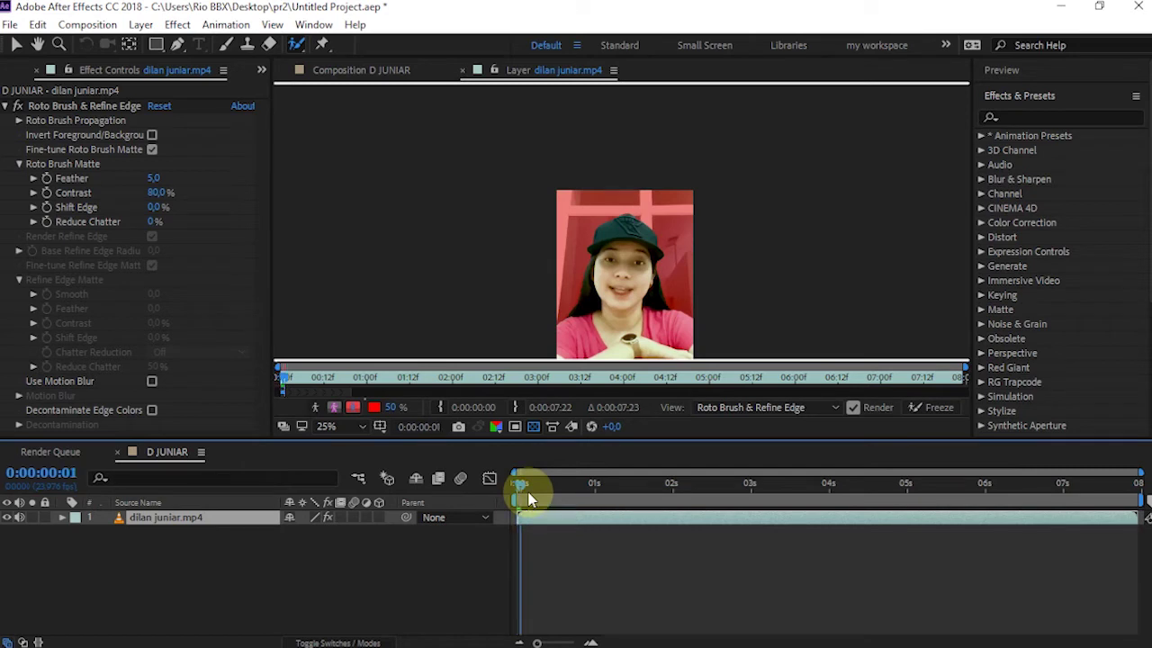
pyautogui.click(350, 407)
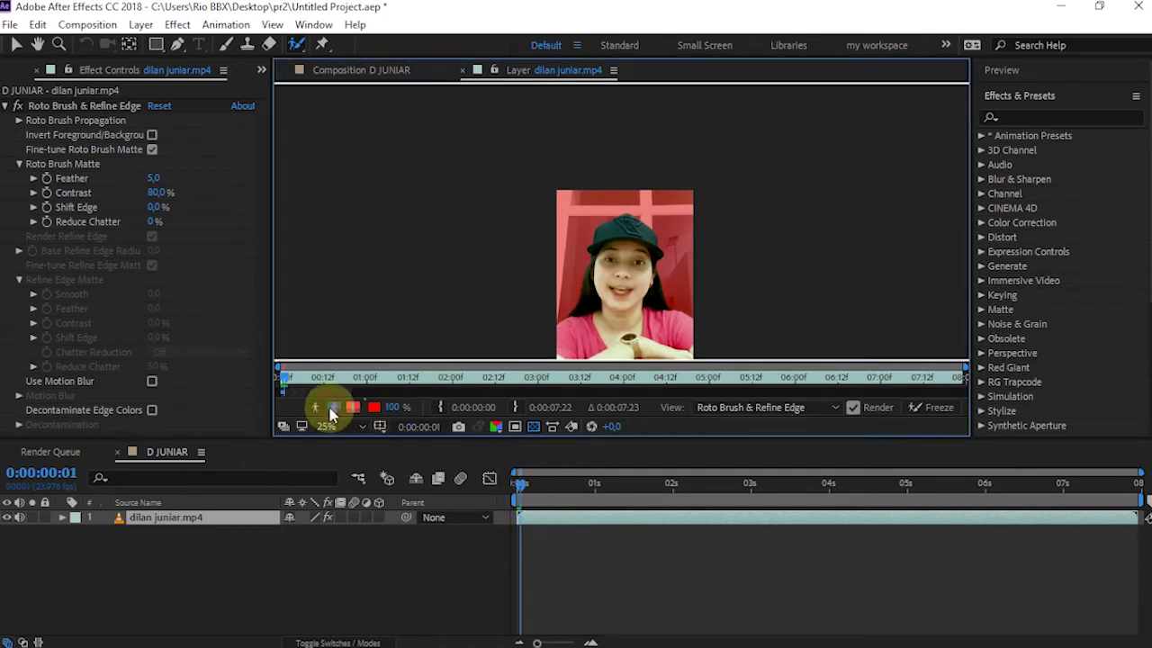
pyautogui.press('pagedown')
pyautogui.press('pagedown')
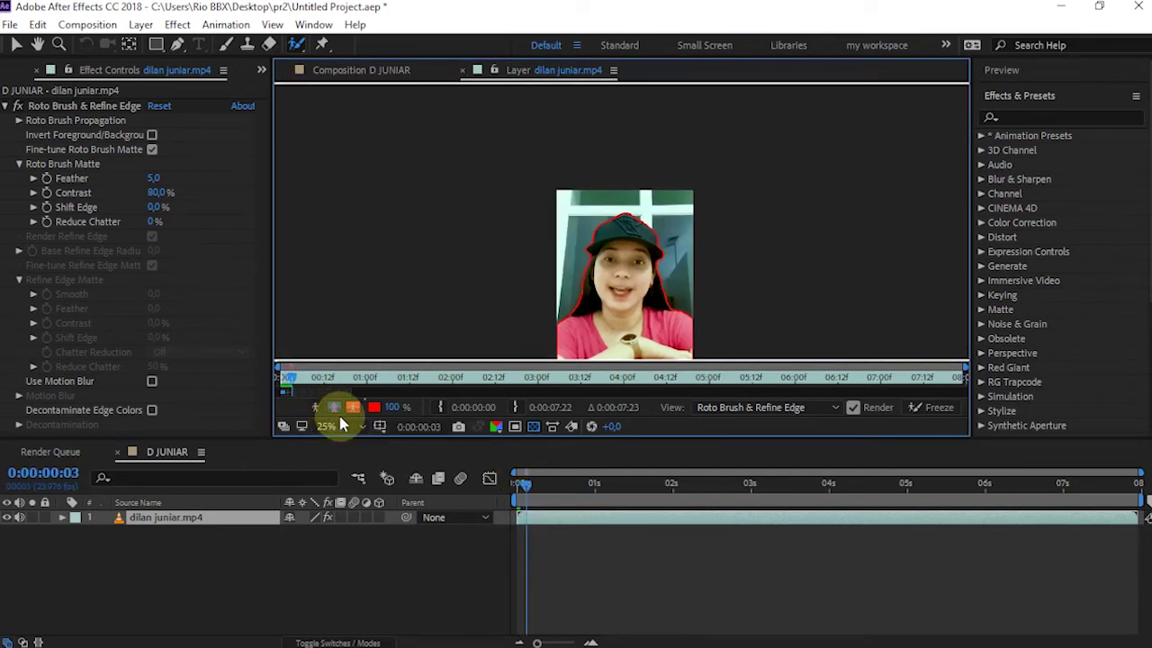
pyautogui.press('pagedown')
pyautogui.press('pagedown')
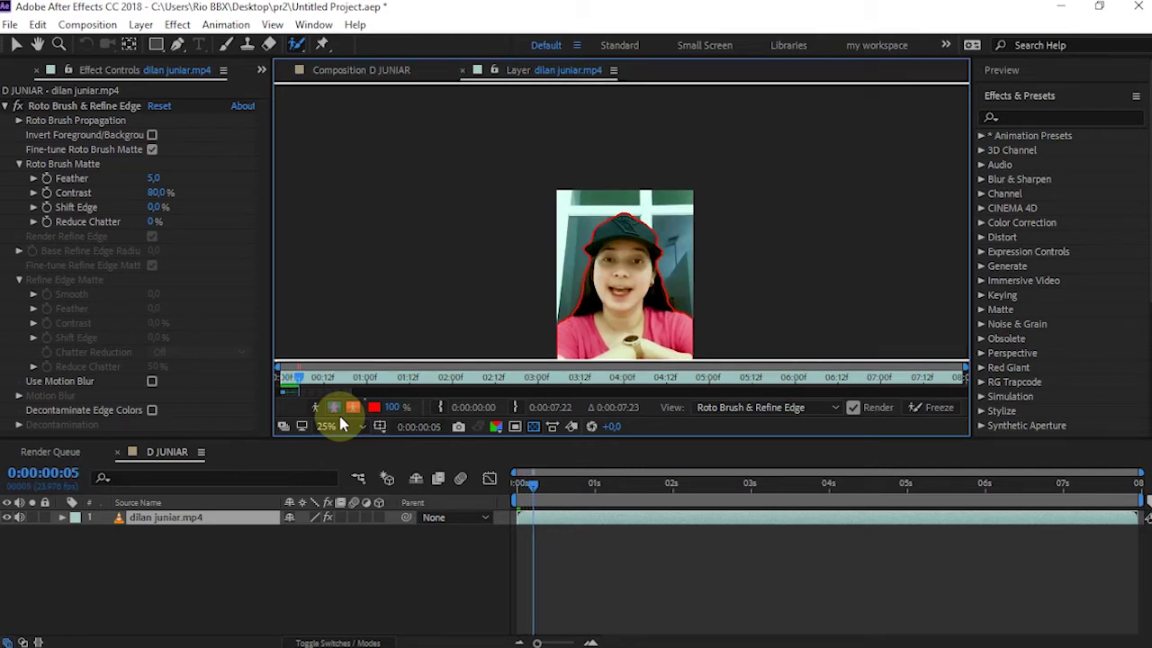
pyautogui.press('pagedown')
pyautogui.press('pagedown')
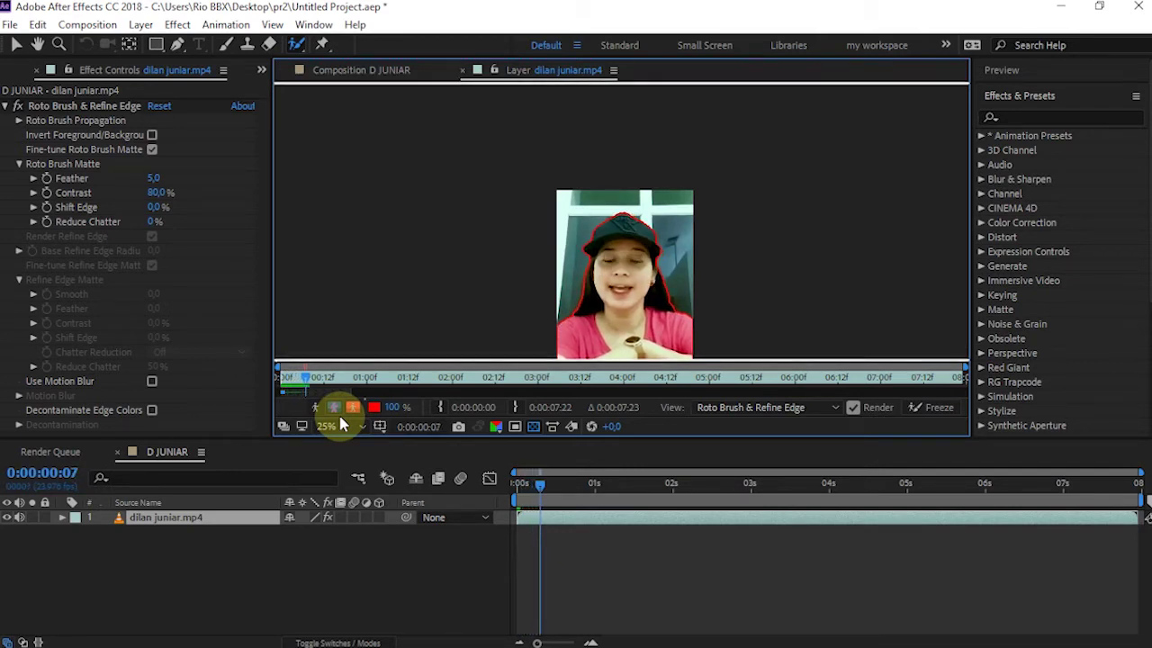
pyautogui.press('pagedown')
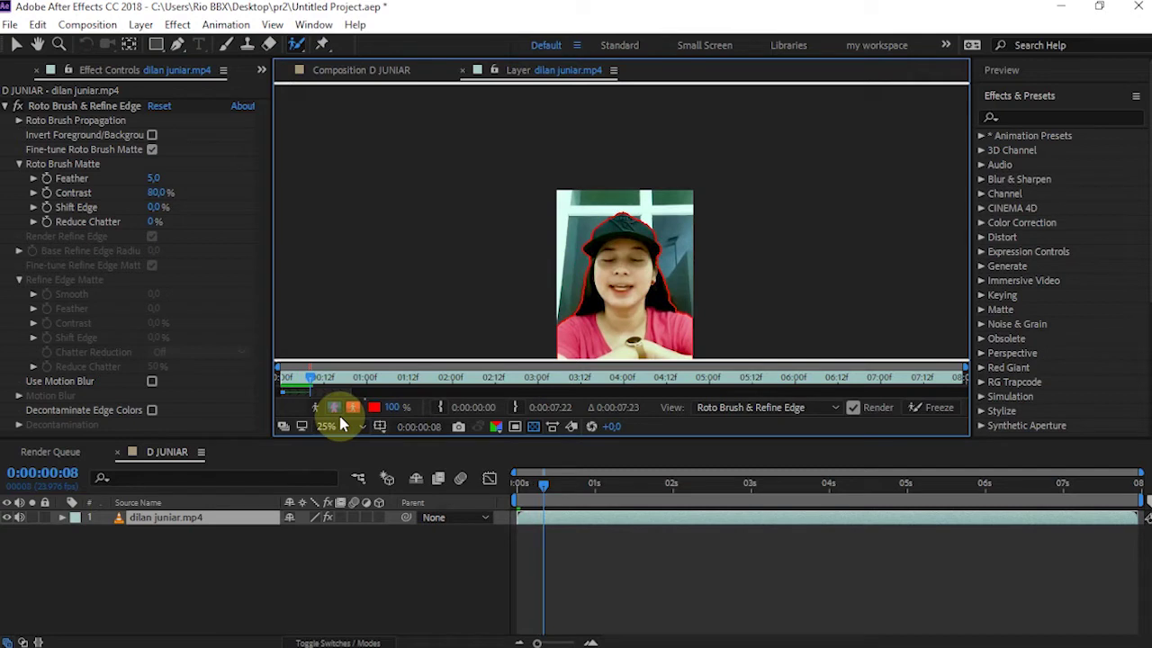
pyautogui.press('pagedown')
pyautogui.press('pagedown')
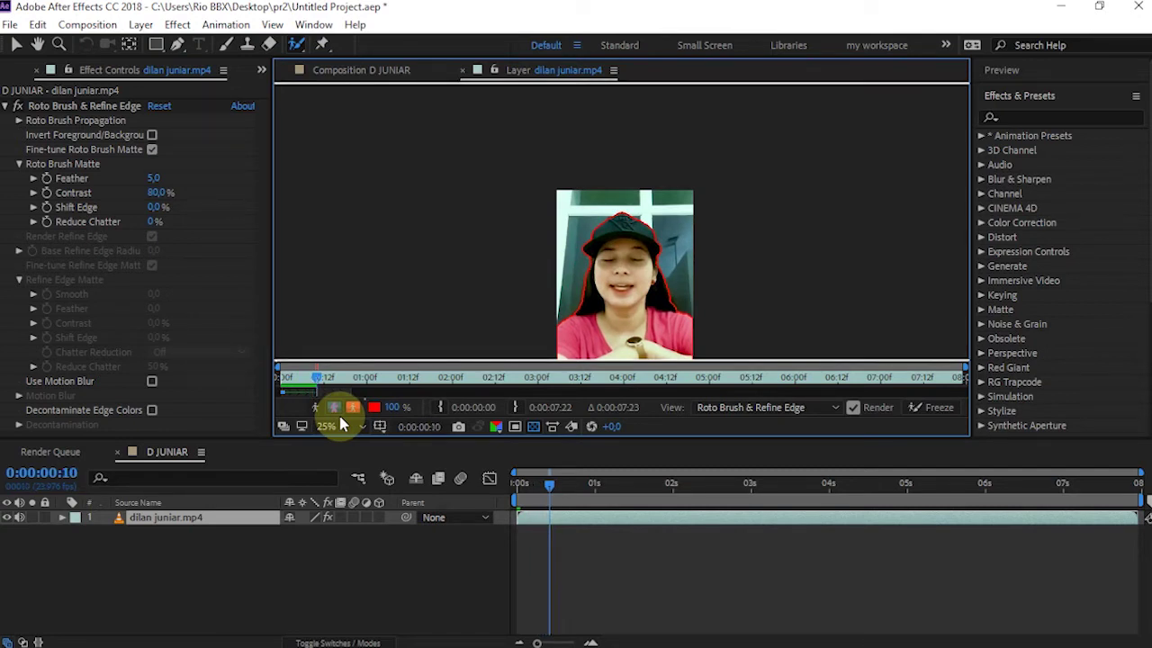
pyautogui.press('pagedown')
pyautogui.press('pagedown')
pyautogui.press('pagedown')
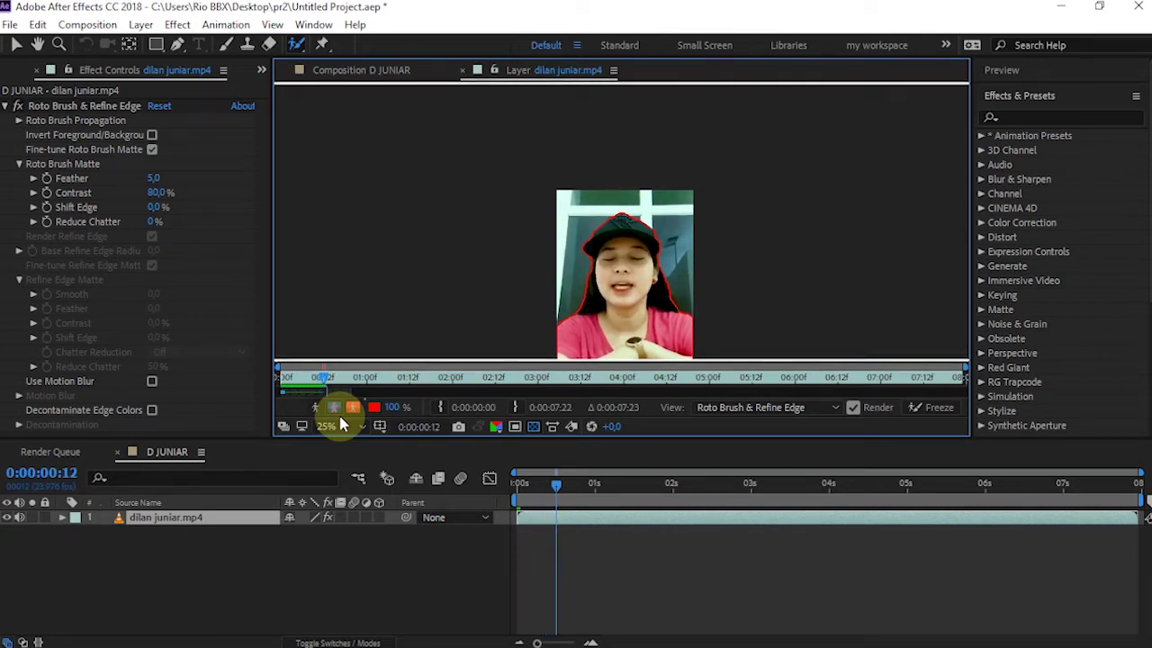
pyautogui.press('pagedown')
pyautogui.press('pagedown')
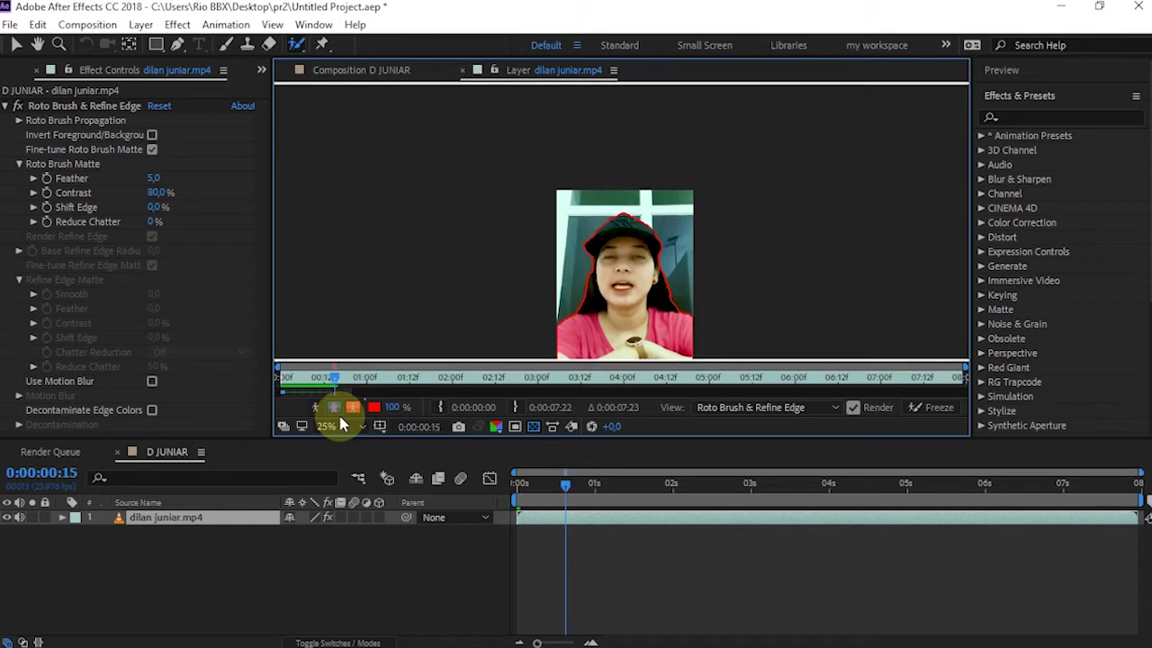
pyautogui.press('pagedown')
pyautogui.press('pagedown')
pyautogui.press('pagedown')
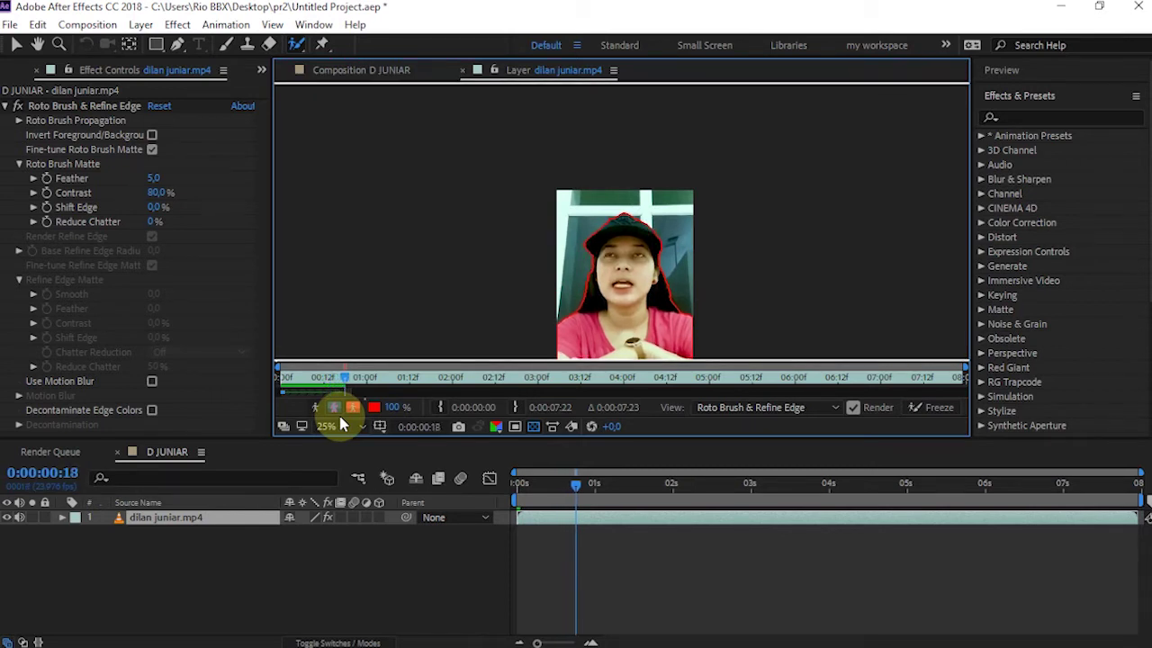
pyautogui.press('pagedown')
pyautogui.press('pagedown')
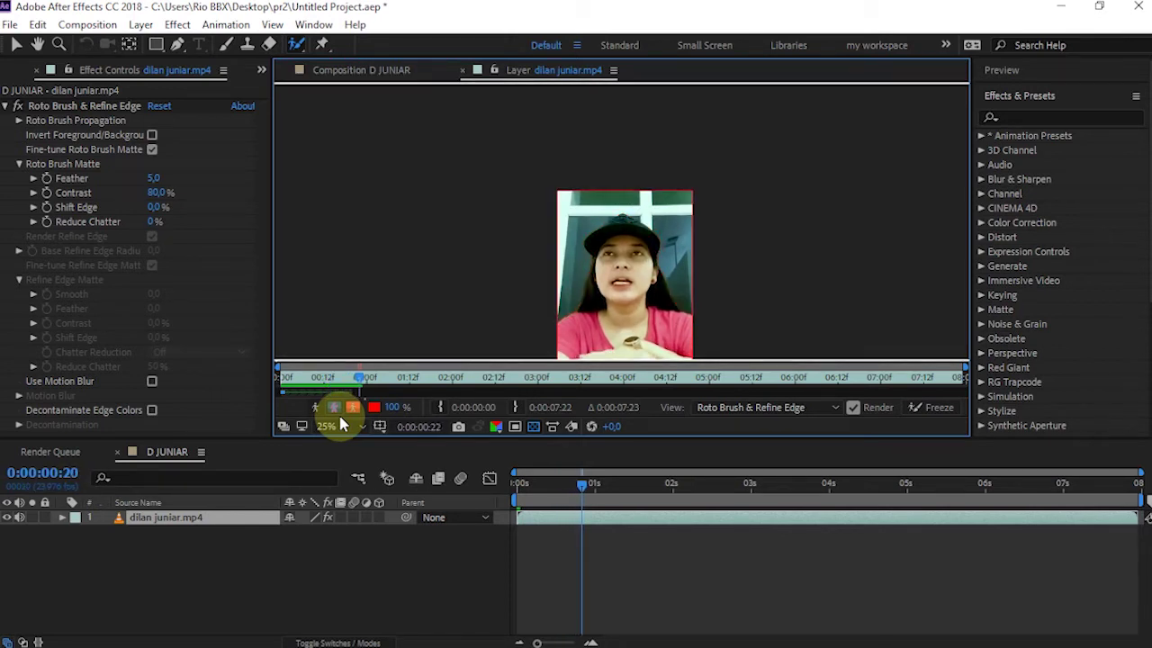
pyautogui.press('pagedown')
pyautogui.press('pagedown')
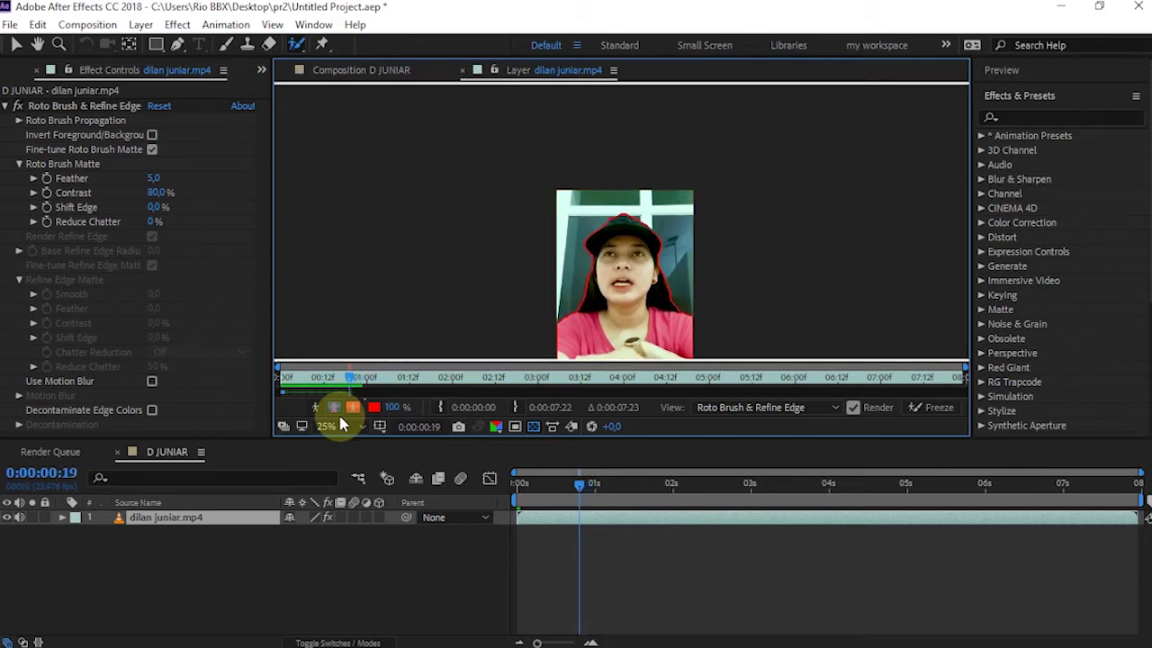
pyautogui.press('pageup')
pyautogui.press('pageup')
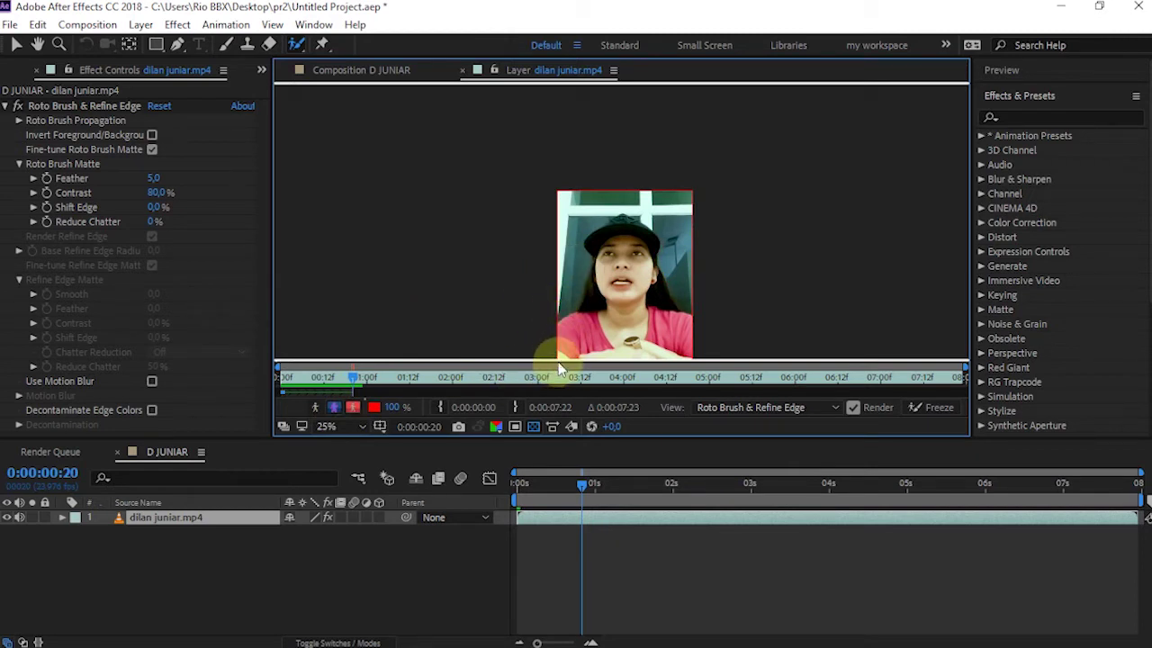
# Step: At frame 20, add her body and cap as foreground, remove surrounding background, and restore her left cheek
pyautogui.moveTo(559, 357); pyautogui.dragTo(635, 235)
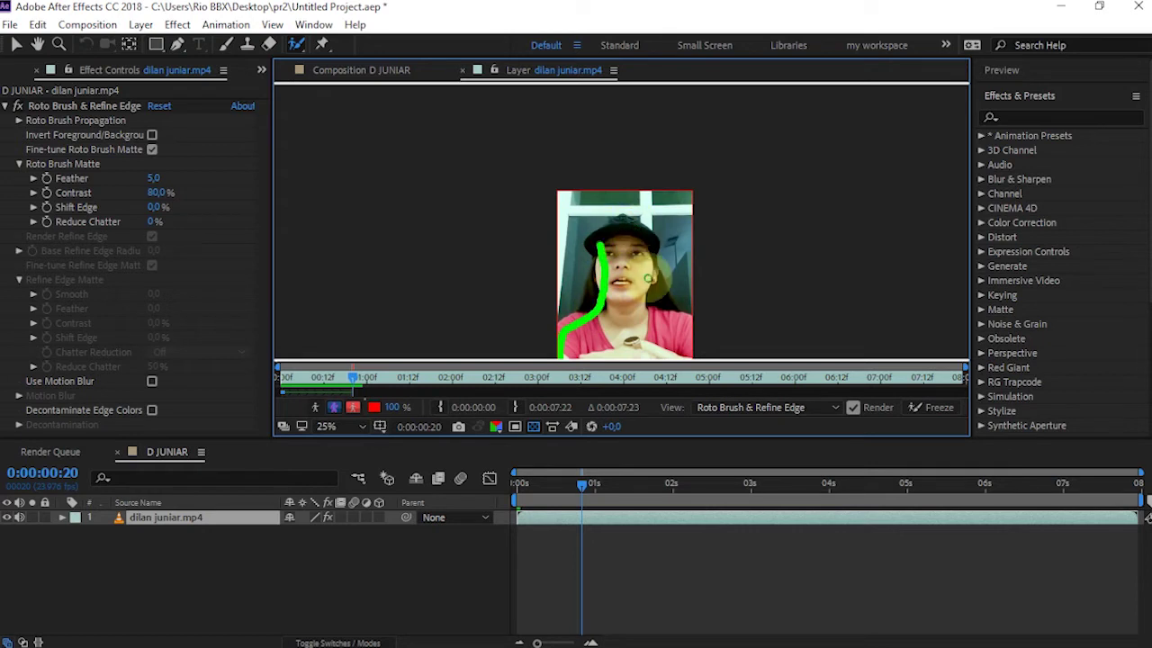
pyautogui.moveTo(648, 281); pyautogui.dragTo(664, 319)
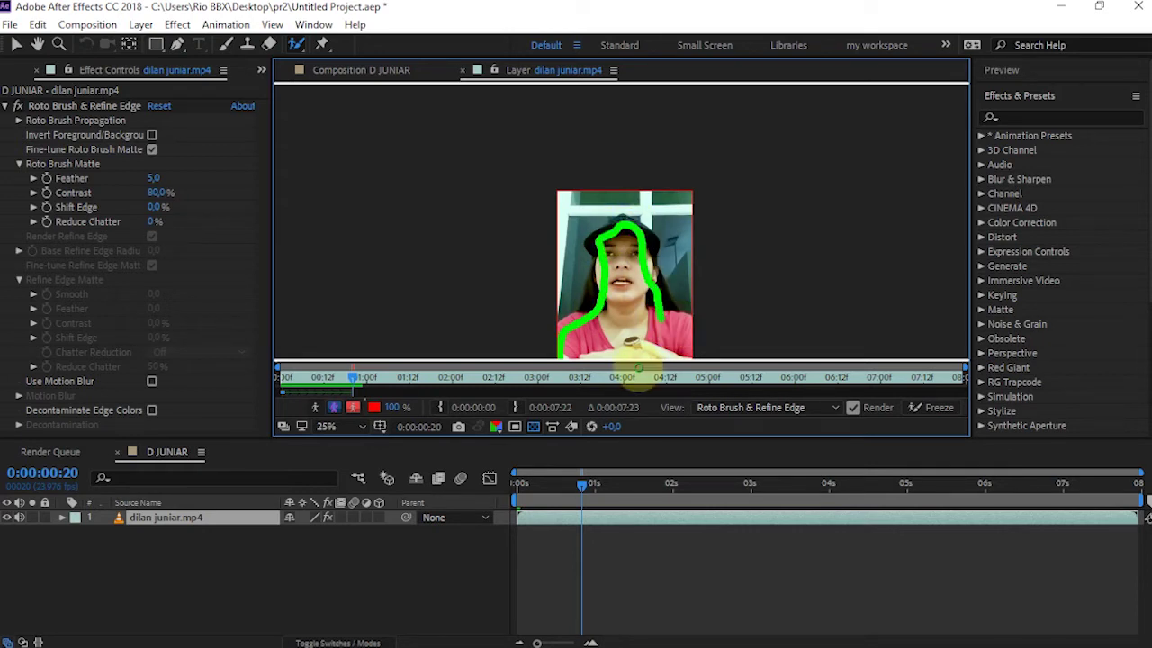
pyautogui.moveTo(628, 373); pyautogui.dragTo(574, 356)
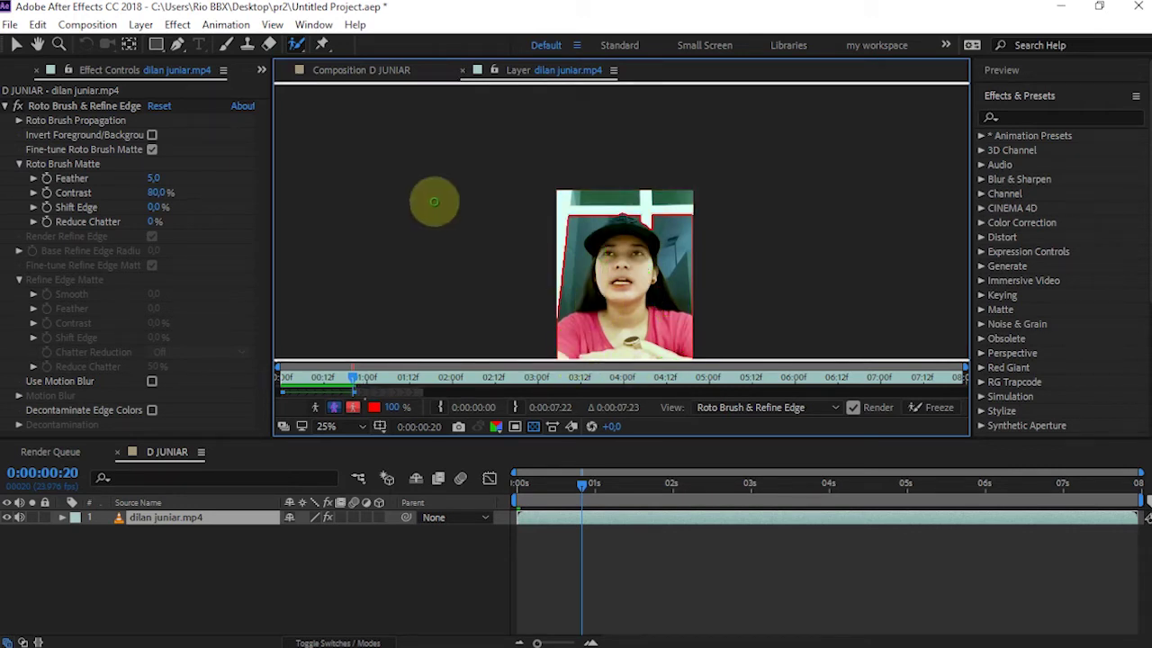
pyautogui.moveTo(562, 306); pyautogui.dragTo(570, 238)
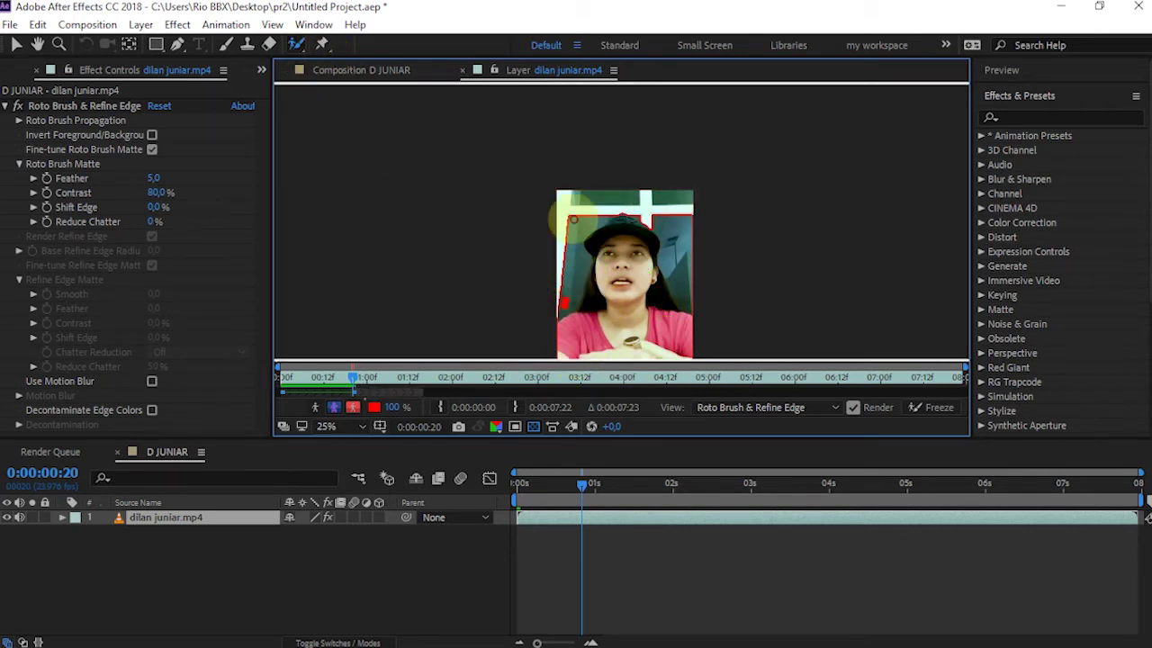
pyautogui.moveTo(654, 213)
pyautogui.mouseDown()
pyautogui.moveTo(684, 270)
pyautogui.moveTo(669, 234)
pyautogui.mouseUp()
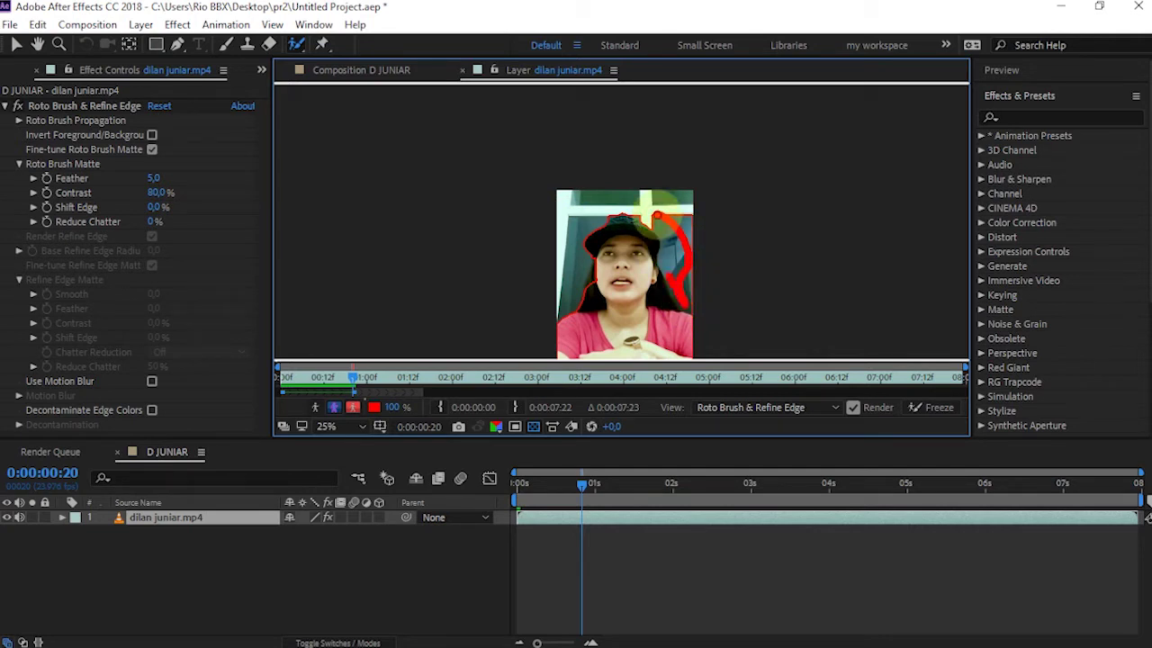
pyautogui.moveTo(630, 218); pyautogui.dragTo(644, 218)
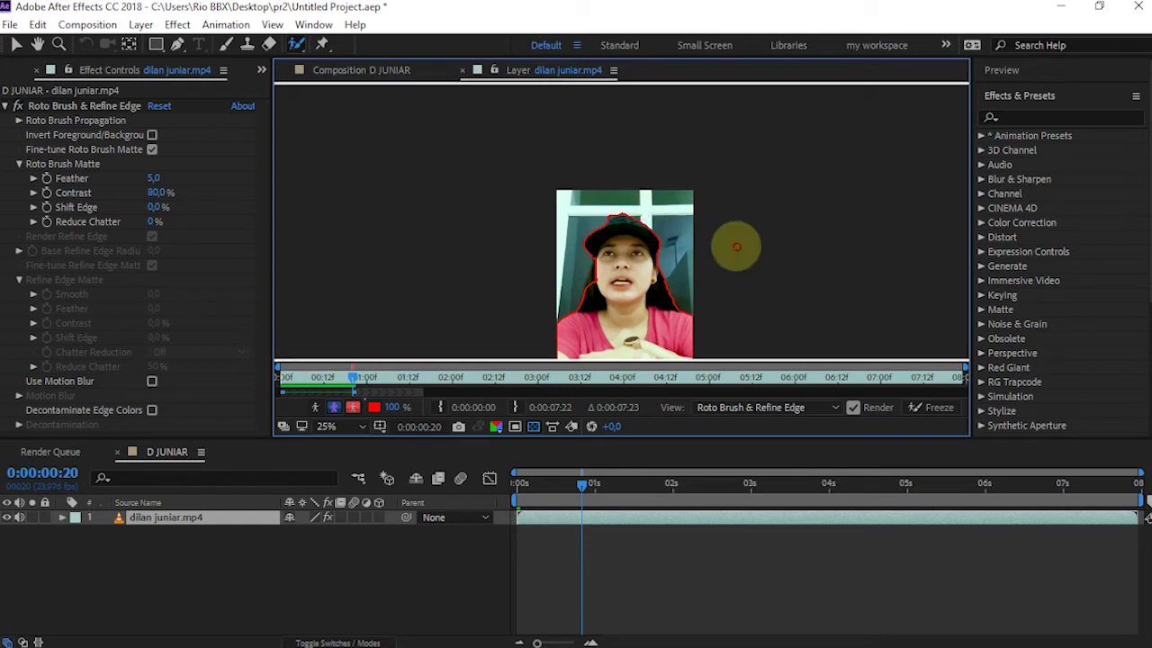
pyautogui.moveTo(594, 286); pyautogui.dragTo(600, 261)
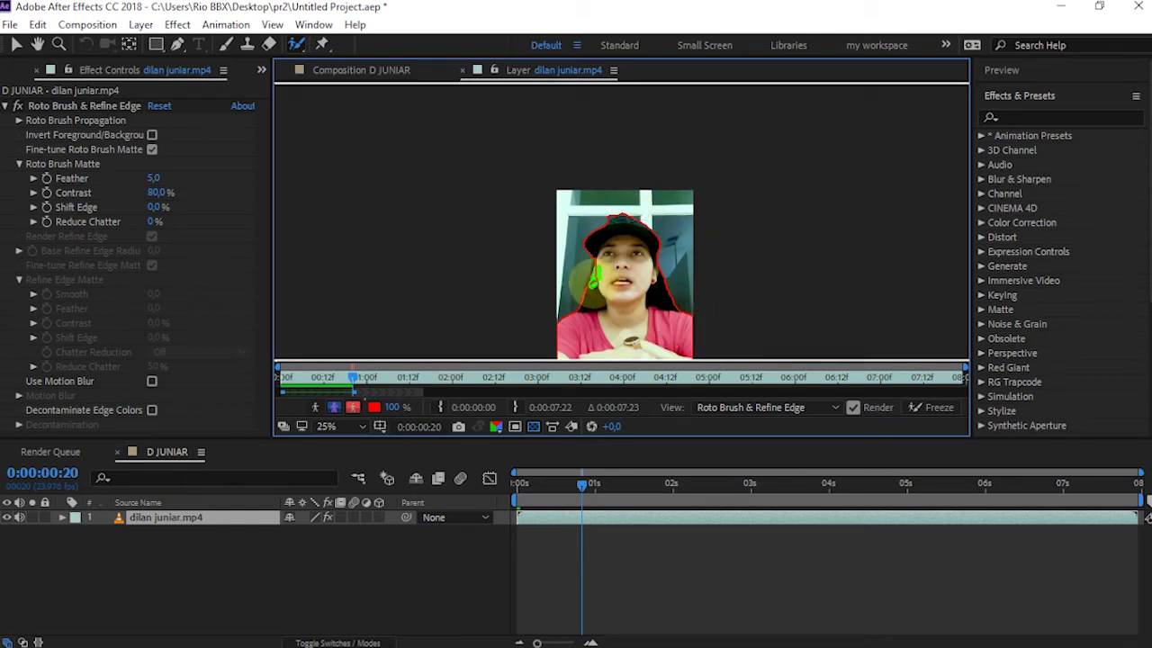
# Step: Set the work area end to 0:00:01:00 and trim the D JUNIAR comp to it
pyautogui.scroll(2, 578, 342)
pyautogui.click(592, 486)
pyautogui.click(595, 486)
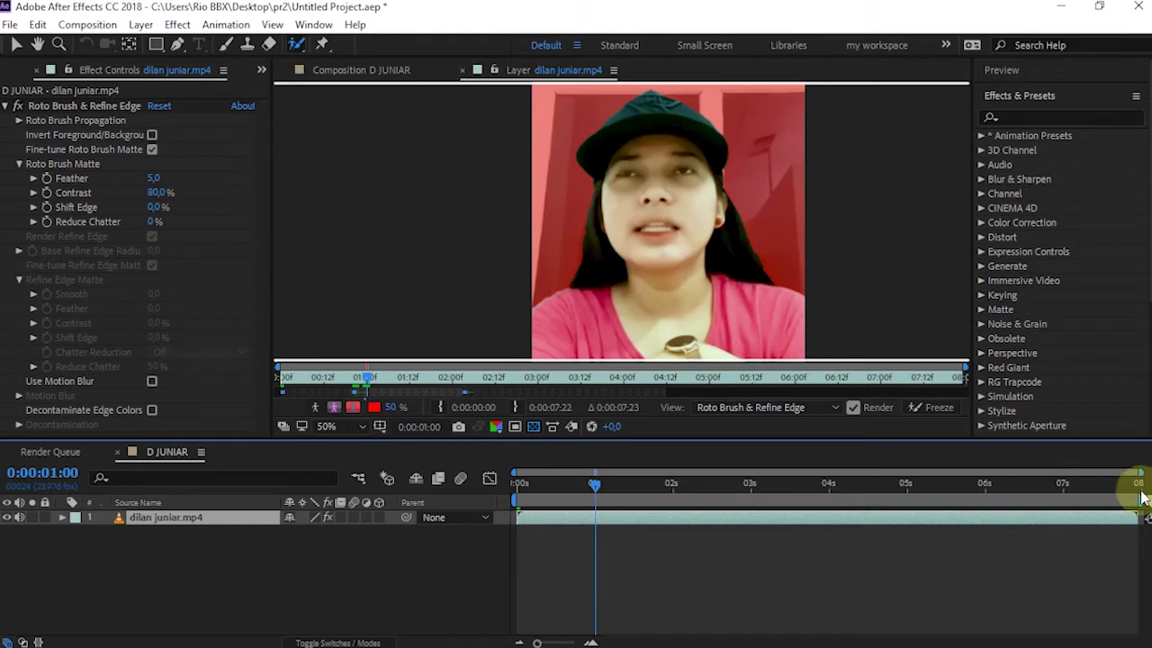
pyautogui.moveTo(1139, 500)
pyautogui.mouseDown()
pyautogui.moveTo(588, 571)
pyautogui.moveTo(586, 502)
pyautogui.mouseUp()
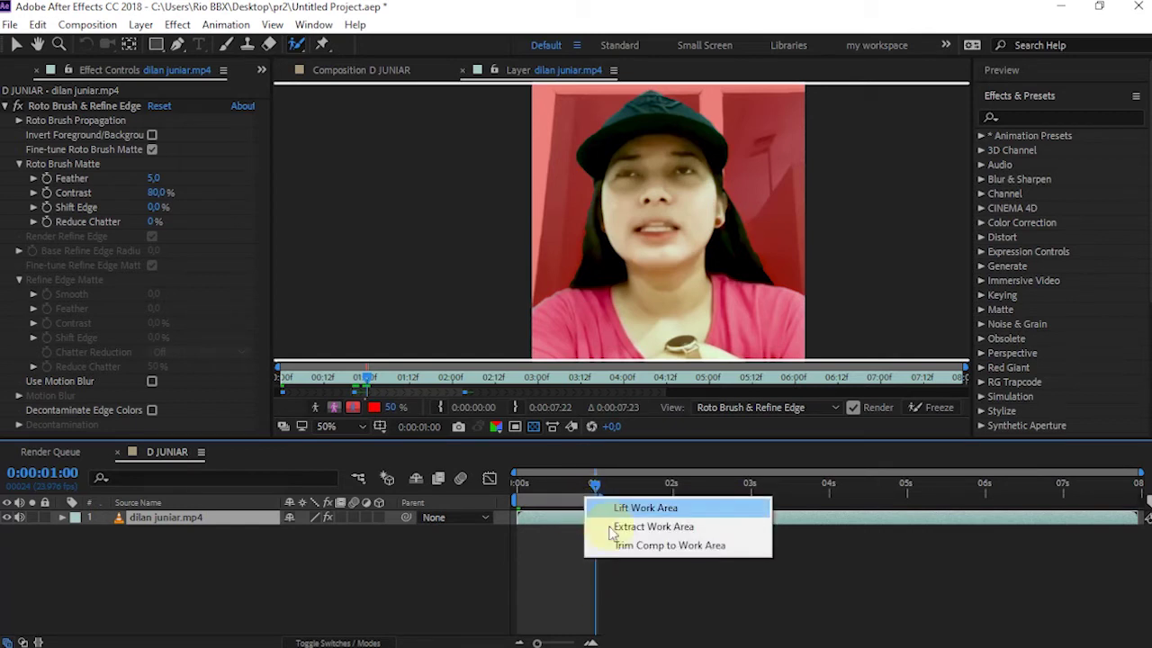
pyautogui.click(630, 545)
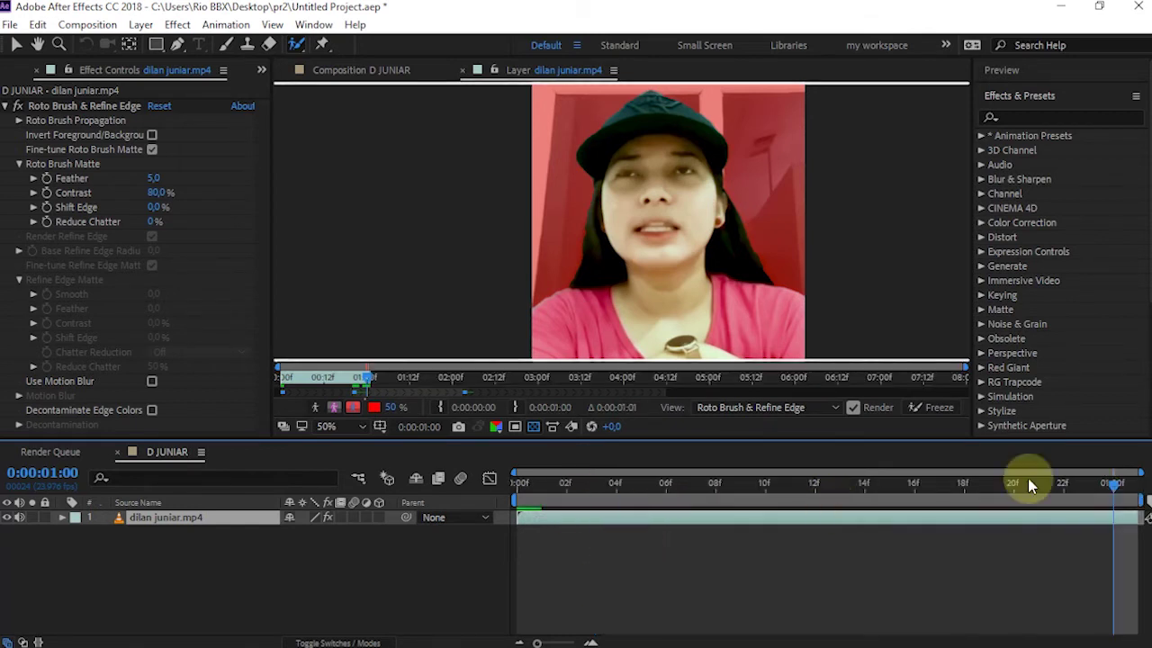
pyautogui.moveTo(1114, 485); pyautogui.dragTo(914, 484)
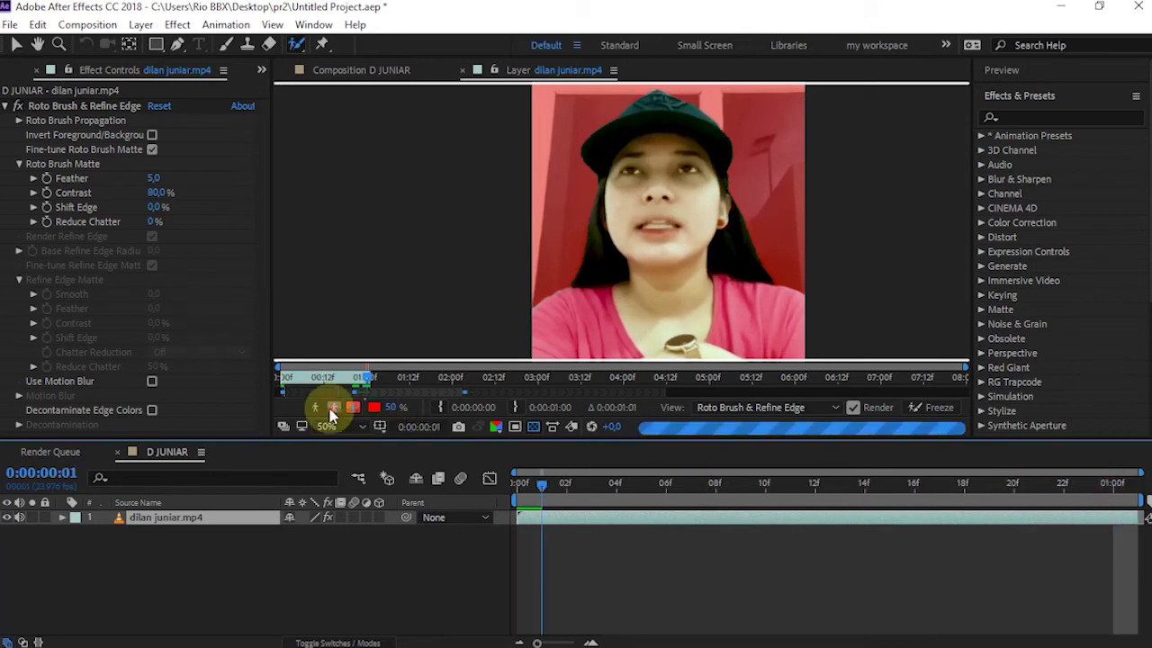
# Step: From frame 1, freeze the roto matte and view the cut-out in the D JUNIAR composition
pyautogui.click(541, 484)
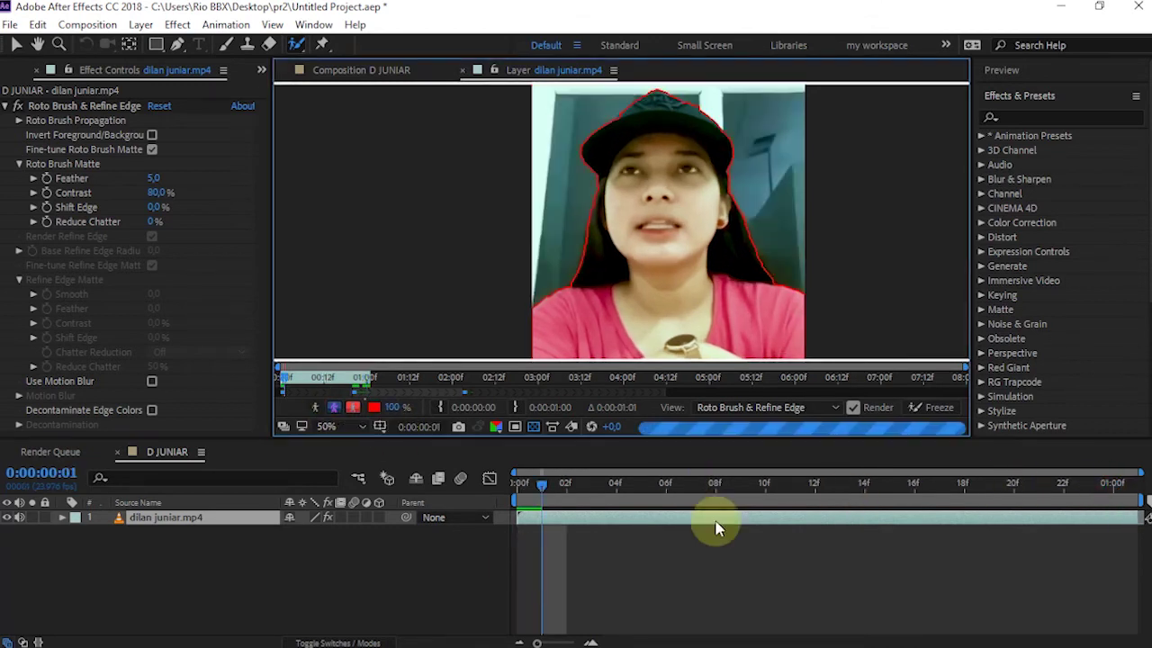
pyautogui.click(918, 414)
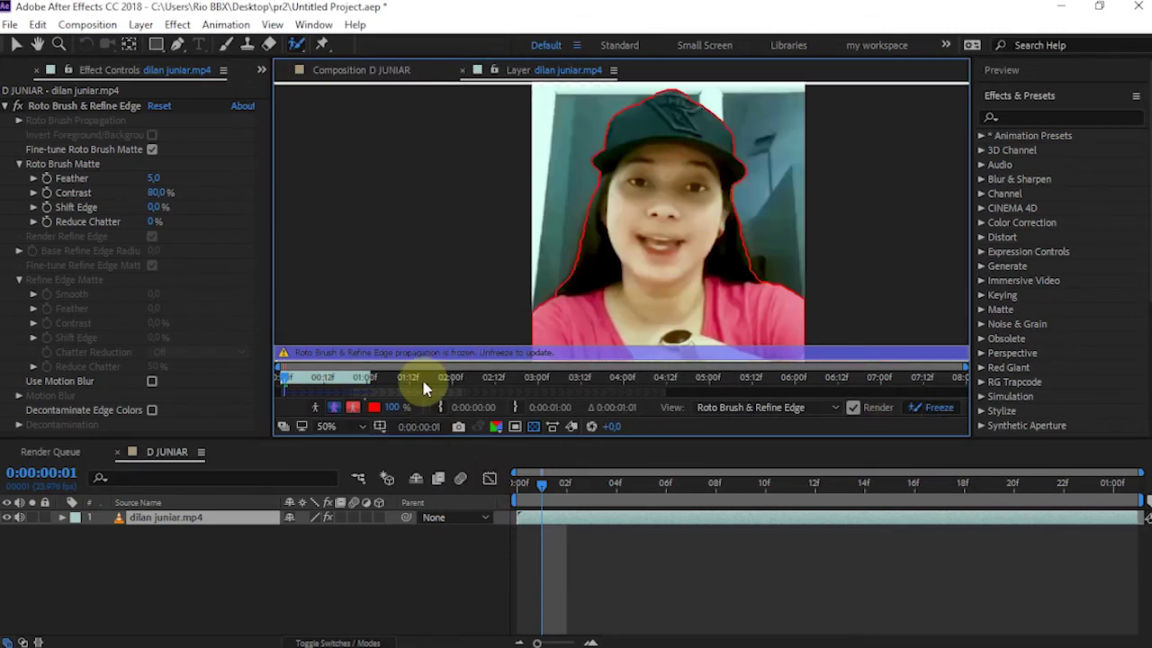
pyautogui.click(372, 70)
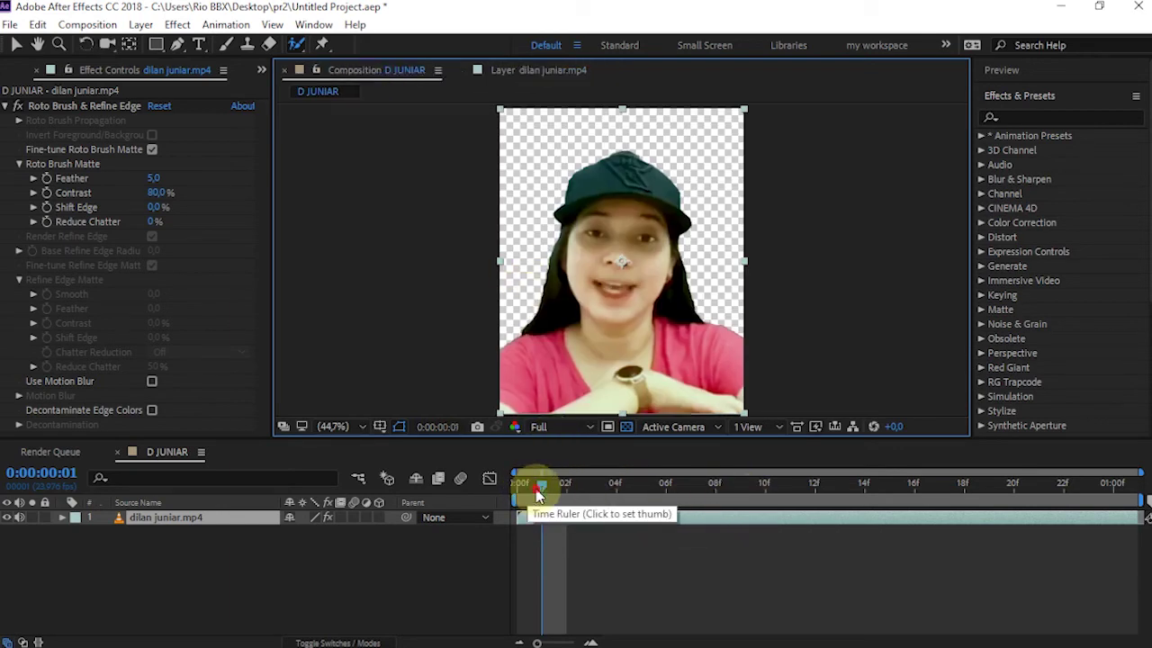
# Step: Play the cut-out from the first frame and compare its edges on black versus the transparency grid
pyautogui.moveTo(541, 483); pyautogui.dragTo(496, 482)
pyautogui.press('space')
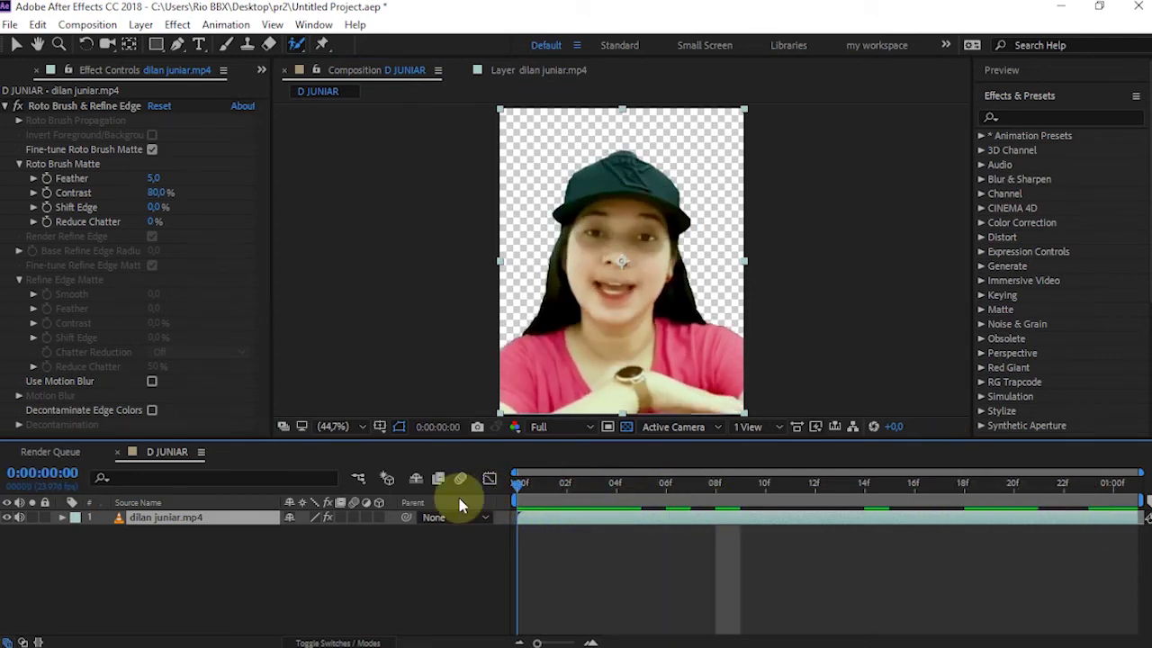
pyautogui.click(628, 428)
pyautogui.click(627, 428)
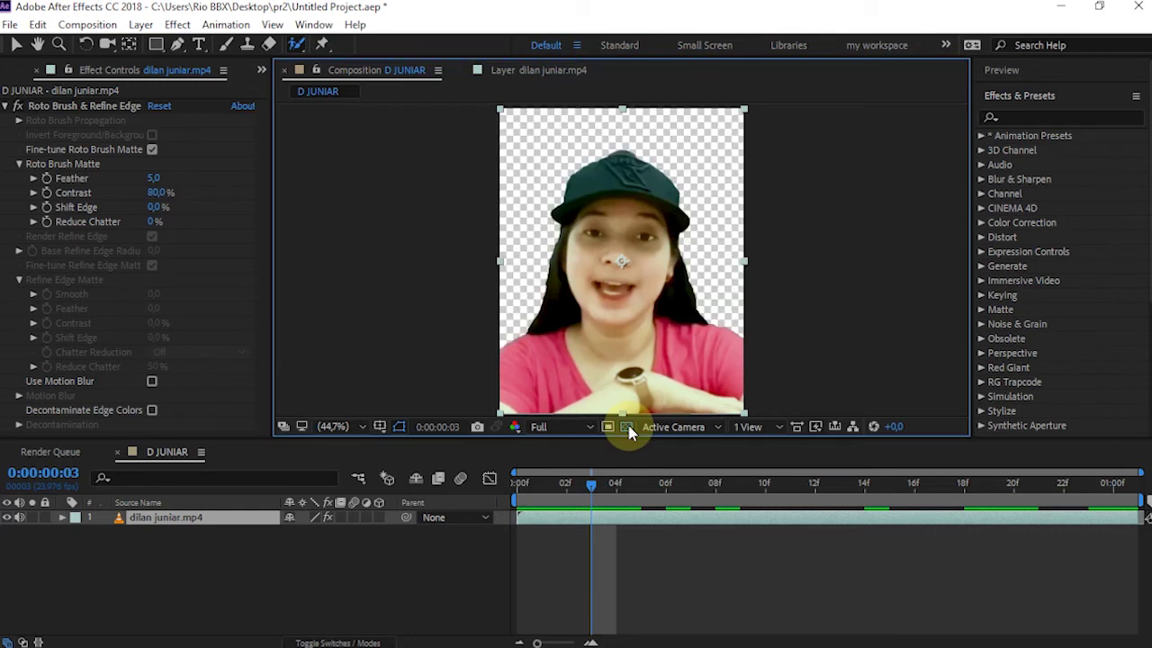
pyautogui.click(627, 429)
pyautogui.click(627, 429)
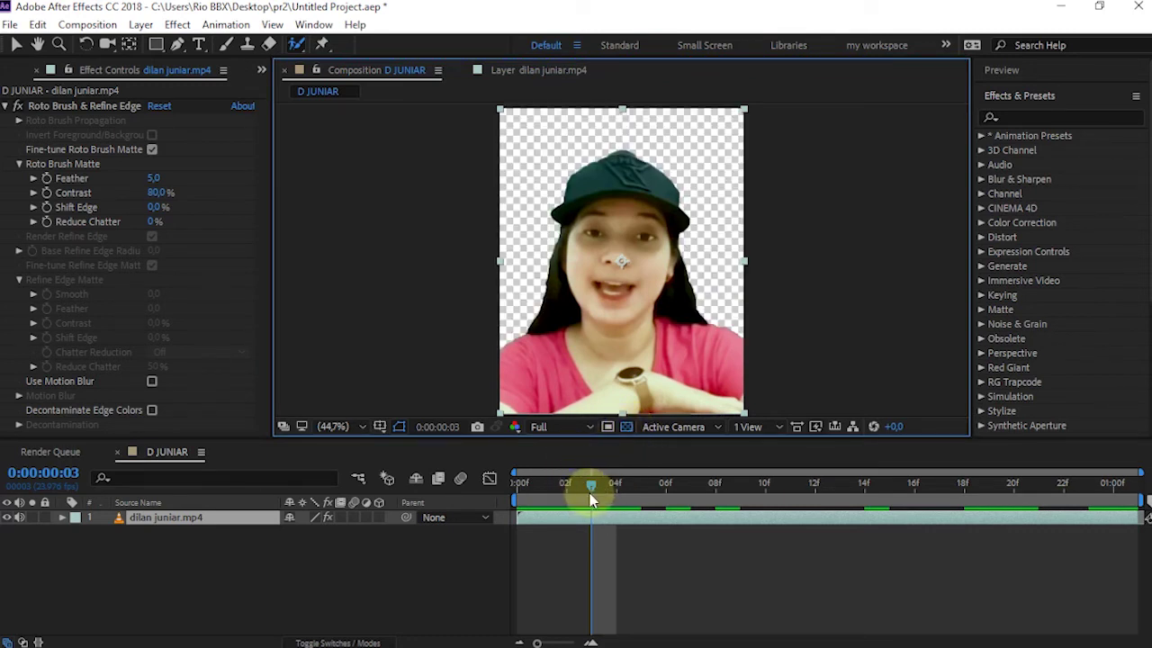
pyautogui.moveTo(591, 501); pyautogui.dragTo(491, 495)
pyautogui.click(628, 428)
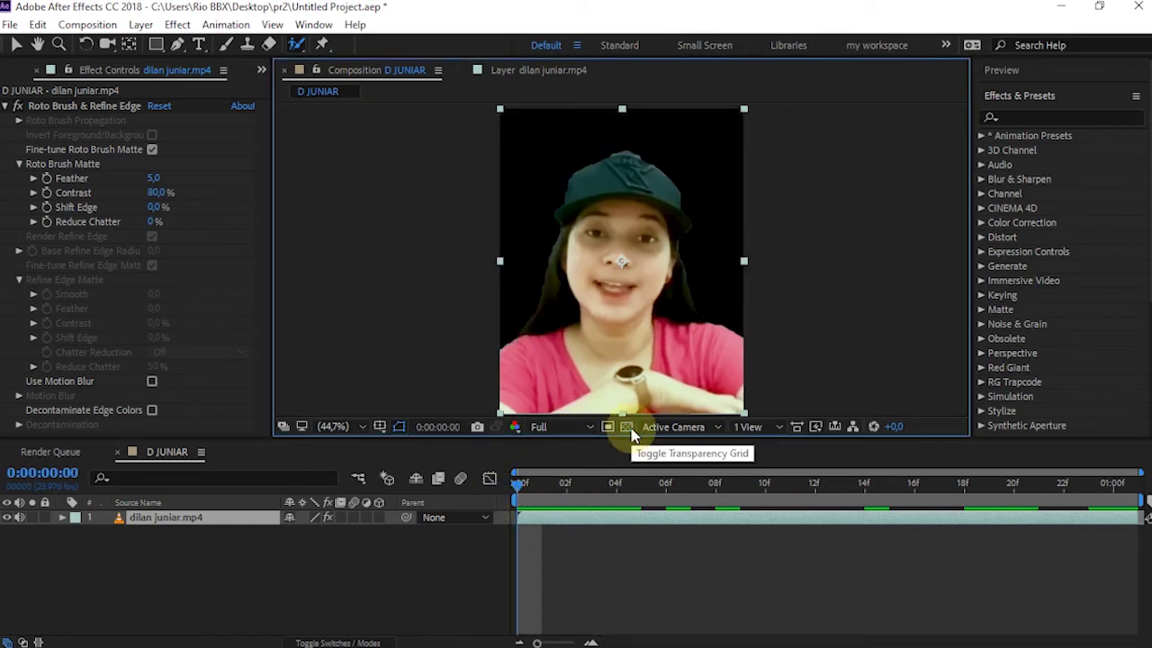
pyautogui.click(628, 429)
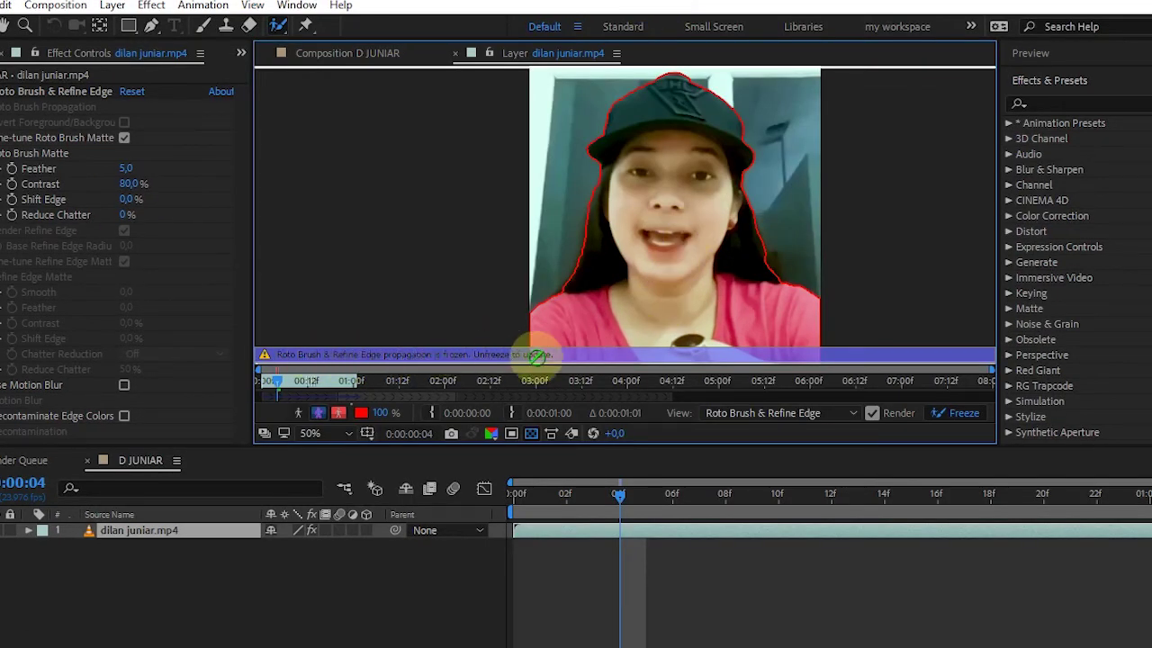
# Step: Add a foreground stroke over the woman's left hair, unfreeze the matte, and choose the Refine Edge Tool
pyautogui.moveTo(587, 236); pyautogui.dragTo(576, 288)
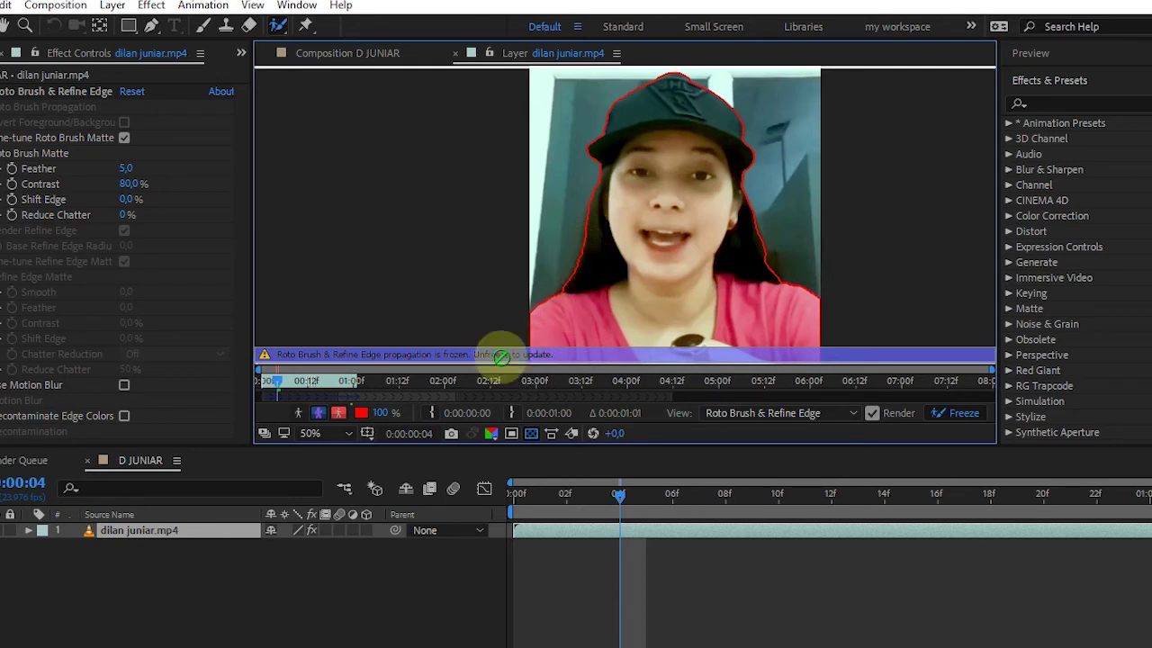
pyautogui.click(956, 414)
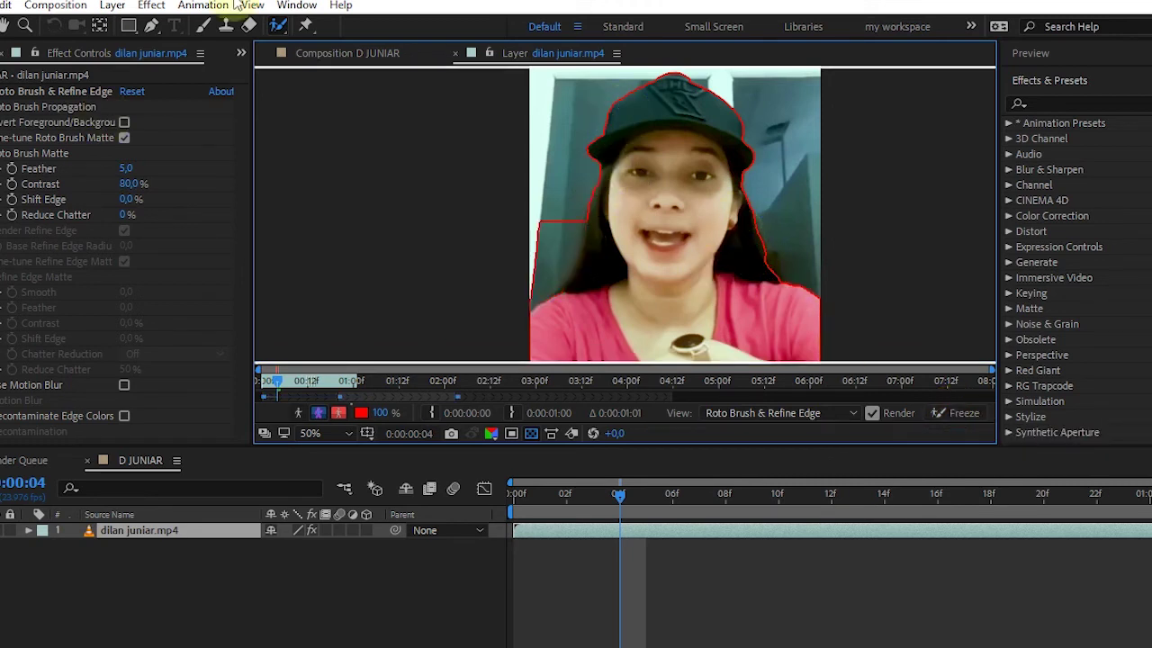
pyautogui.moveTo(280, 26); pyautogui.dragTo(383, 44)
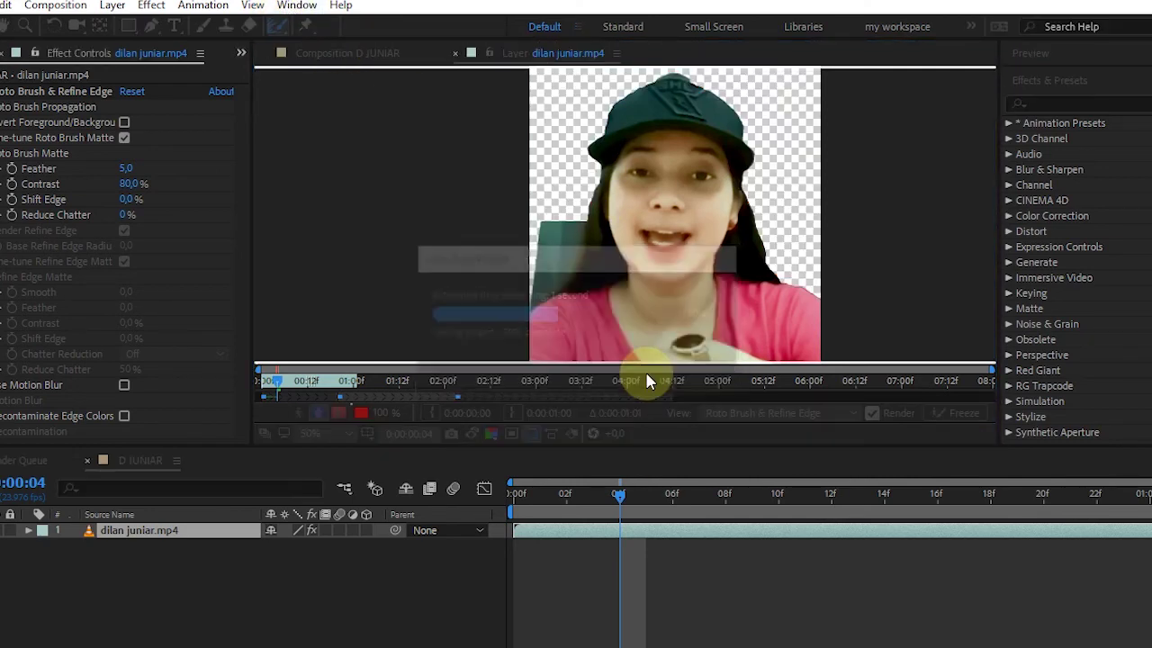
pyautogui.click(284, 28)
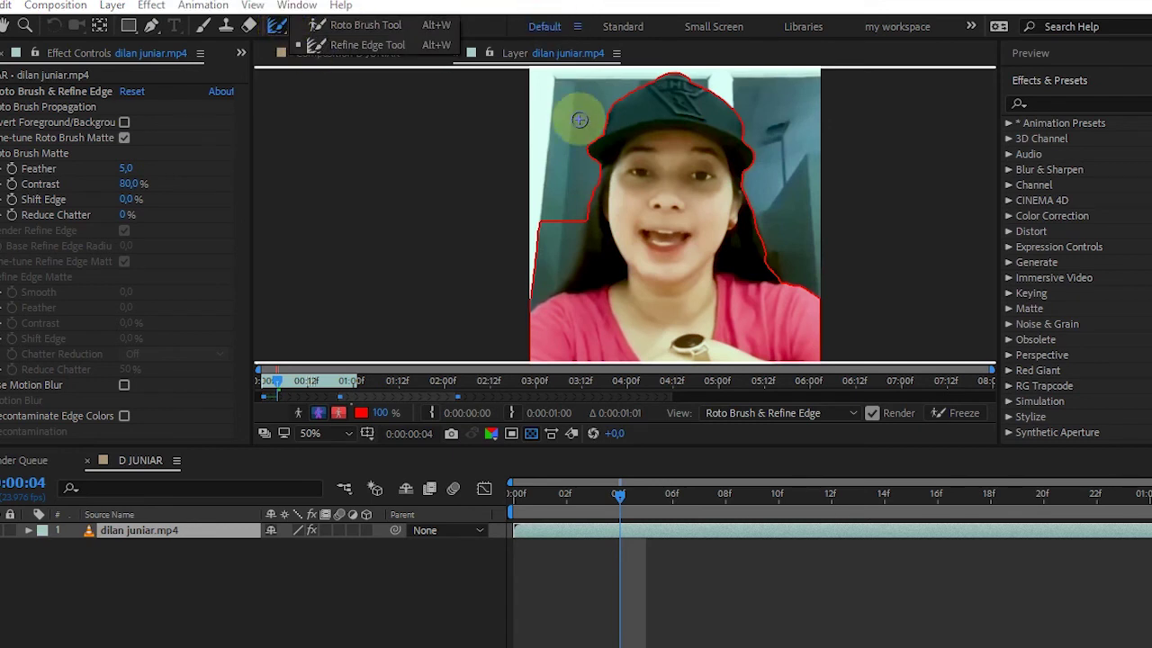
# Step: With the Roto Brush, subtract the stray background chunk on the matte's left side
pyautogui.click(279, 28)
pyautogui.click(279, 28)
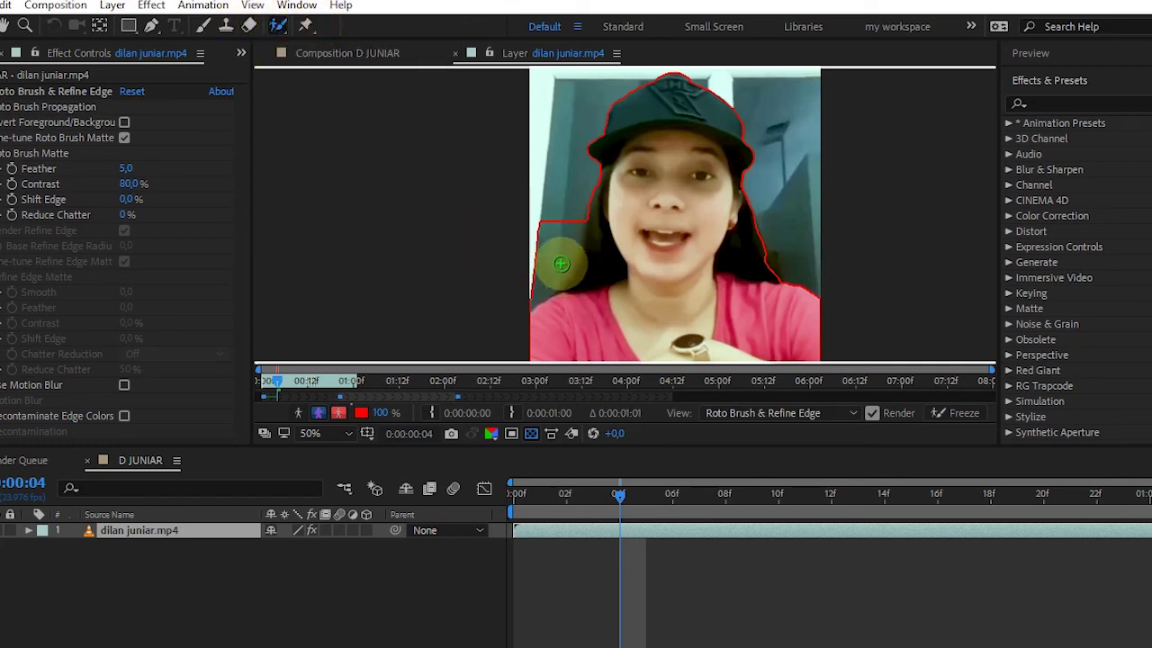
pyautogui.moveTo(579, 222)
pyautogui.mouseDown()
pyautogui.moveTo(540, 271)
pyautogui.moveTo(576, 237)
pyautogui.mouseUp()
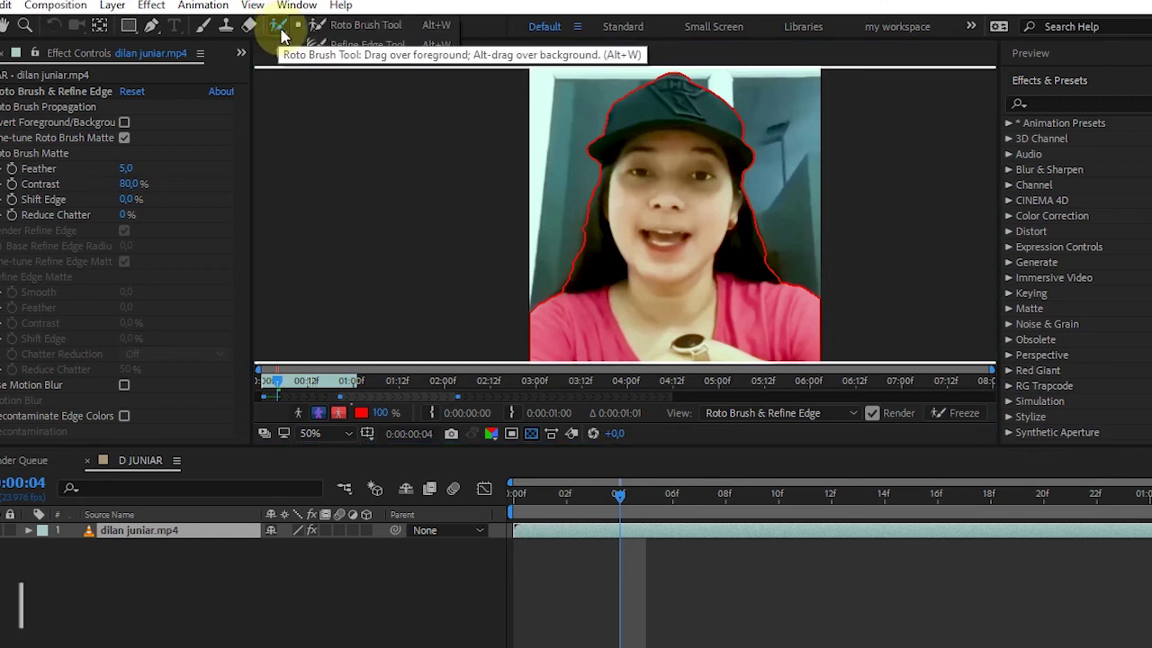
# Step: Paint a Refine Edge stroke up the left hair edge and preview it with Refine Edge X-ray
pyautogui.moveTo(278, 25)
pyautogui.mouseDown()
pyautogui.moveTo(360, 65)
pyautogui.moveTo(357, 52)
pyautogui.mouseUp()
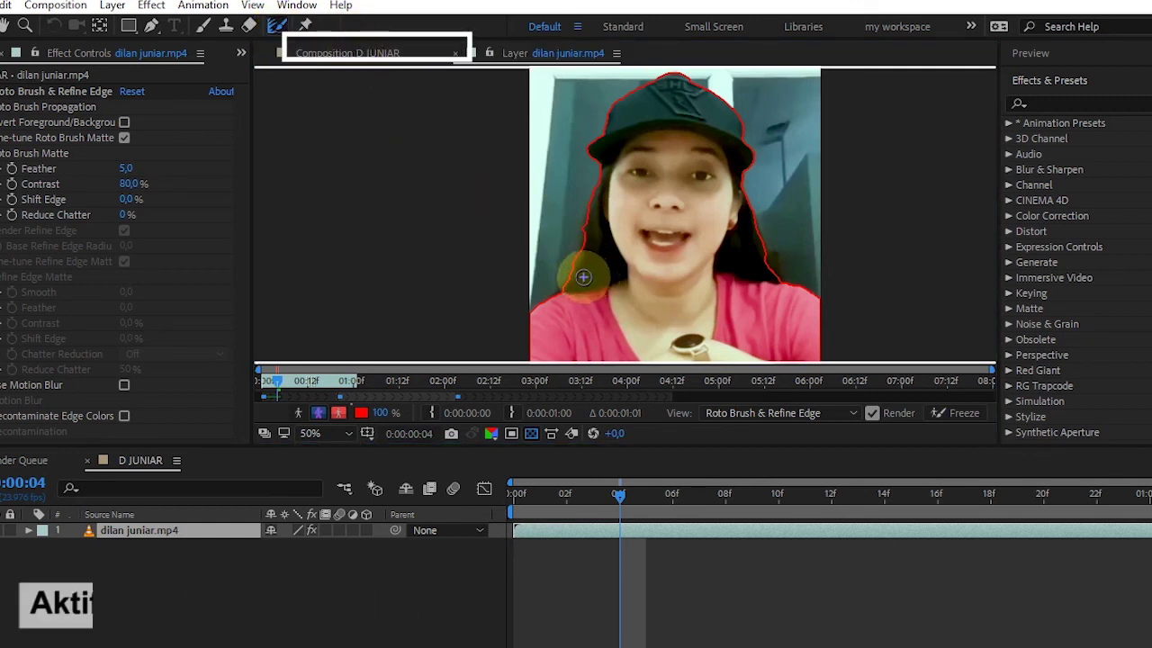
pyautogui.moveTo(577, 288); pyautogui.dragTo(601, 202)
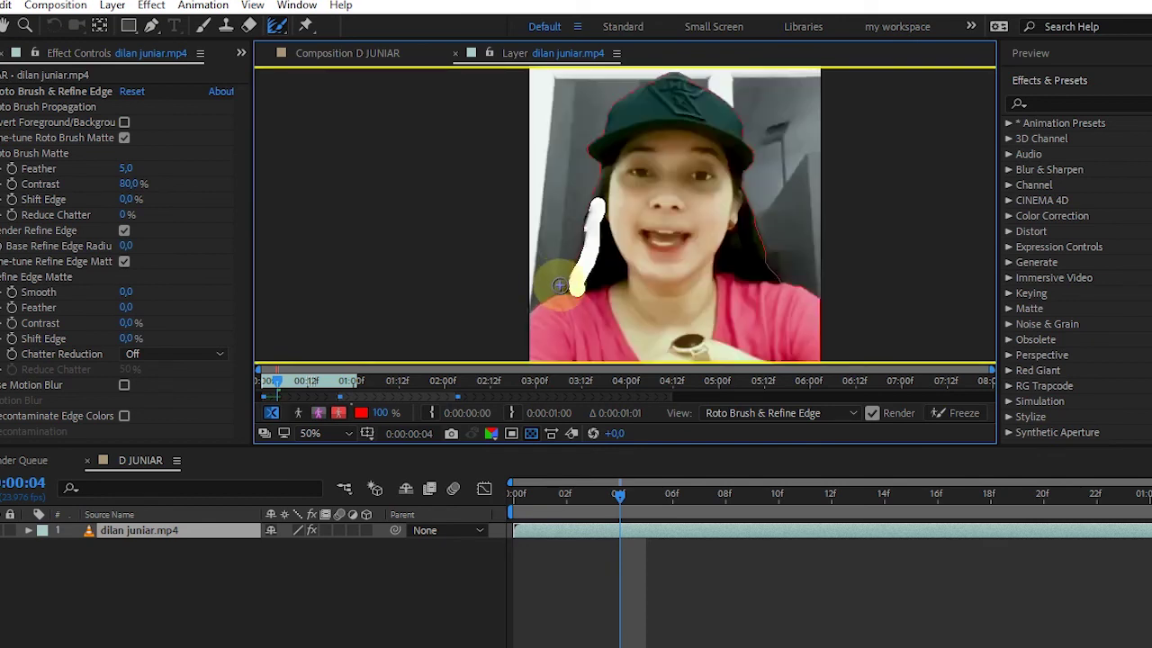
pyautogui.moveTo(560, 289); pyautogui.dragTo(581, 232)
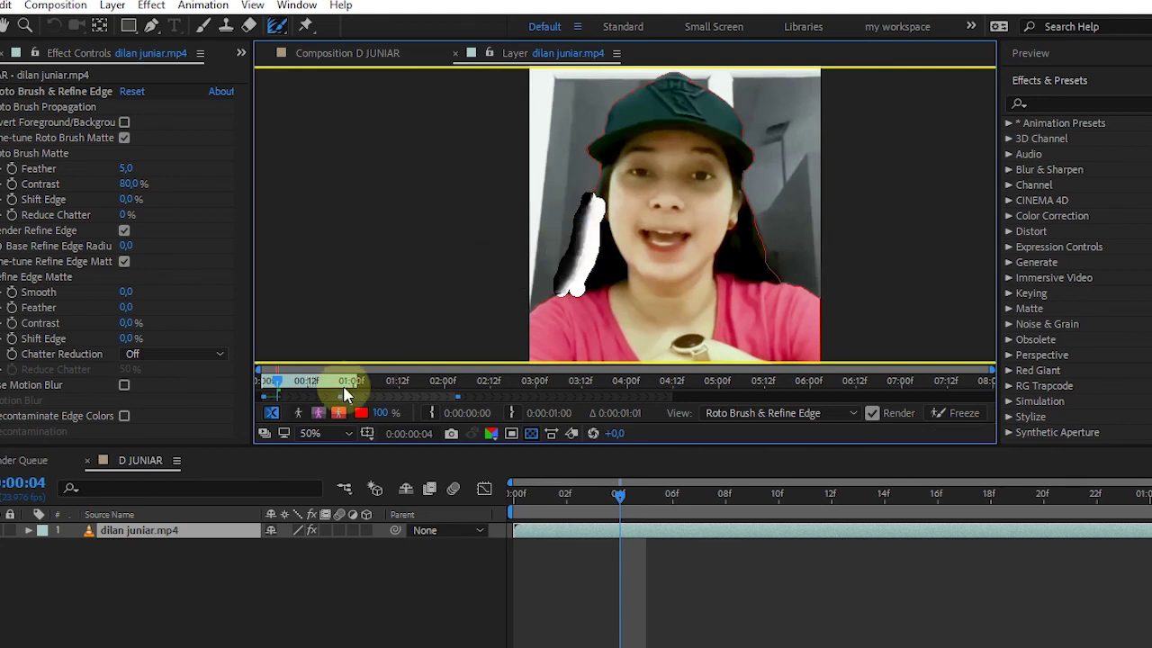
pyautogui.click(272, 414)
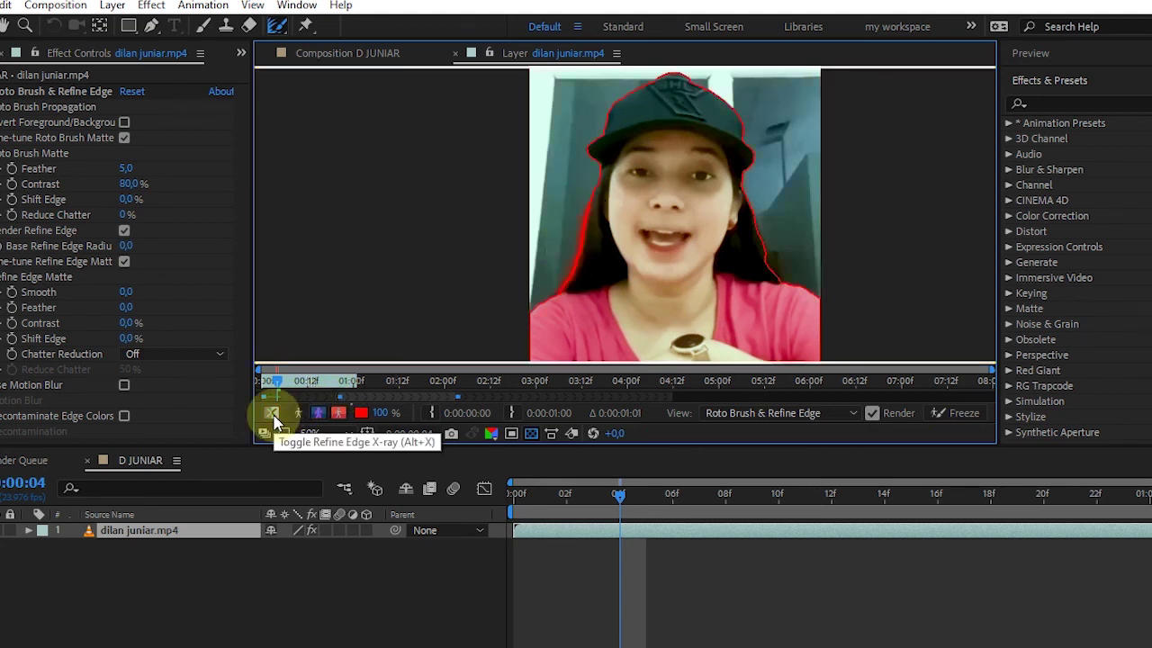
# Step: Show the D JUNIAR composition and expand the layer's foreground and background strokes in the timeline
pyautogui.click(387, 53)
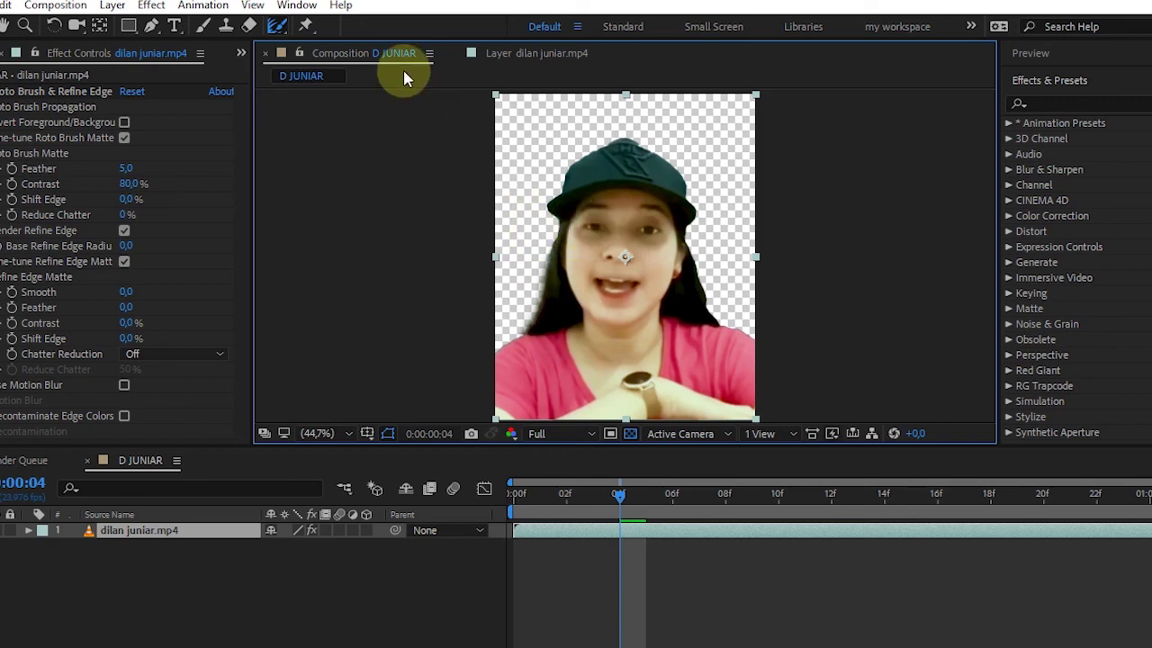
pyautogui.click(278, 26)
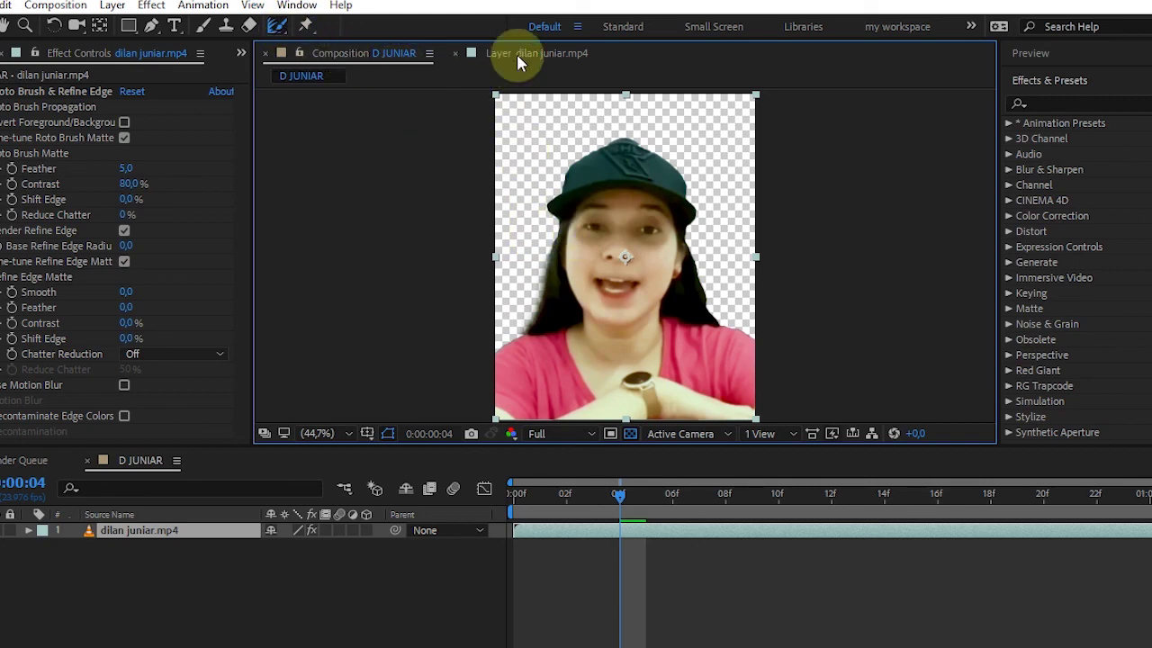